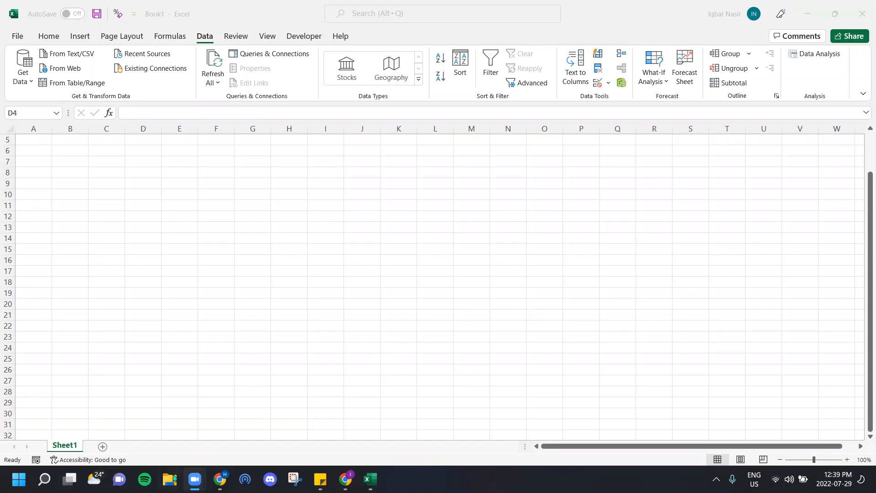
pyautogui.click(169, 480)
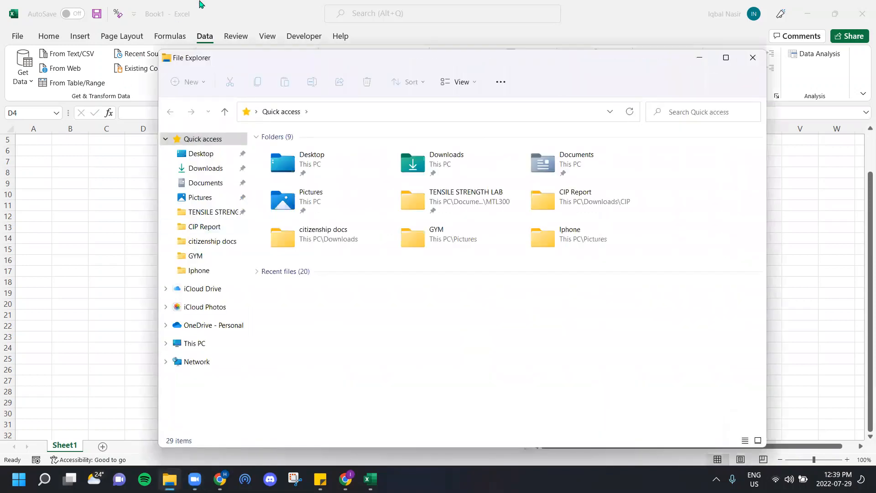
pyautogui.click(201, 6)
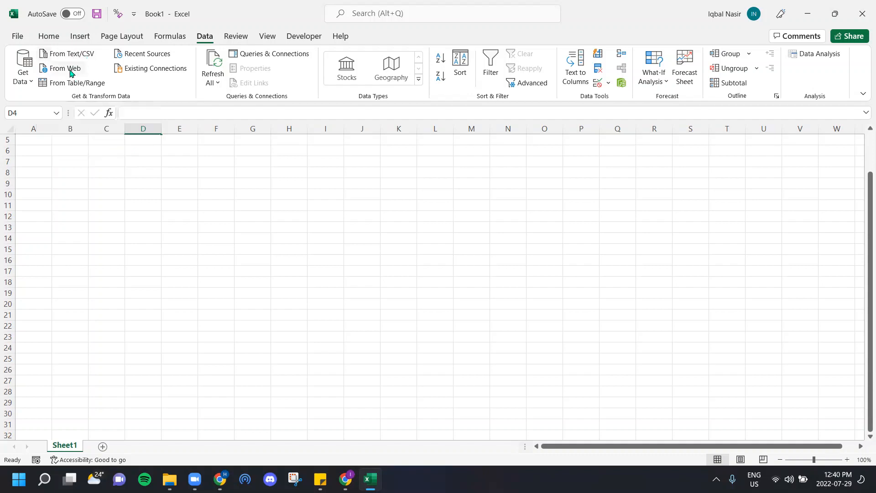
pyautogui.click(23, 73)
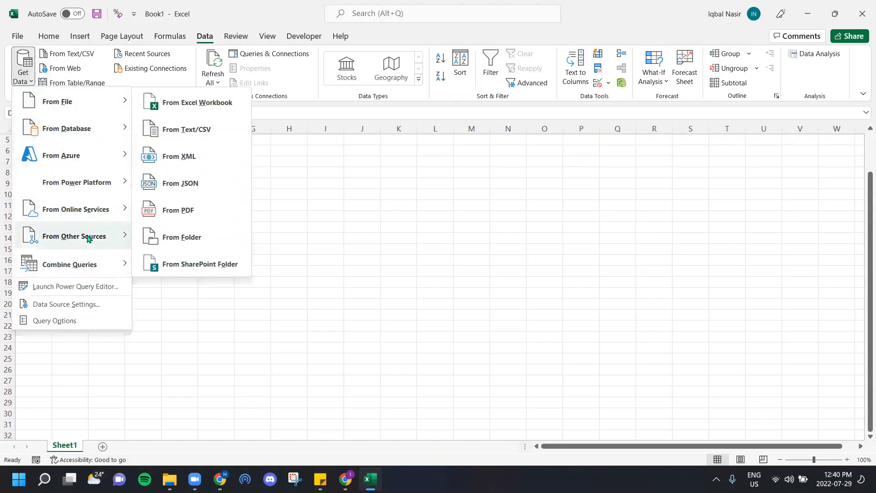
pyautogui.moveTo(91, 100)
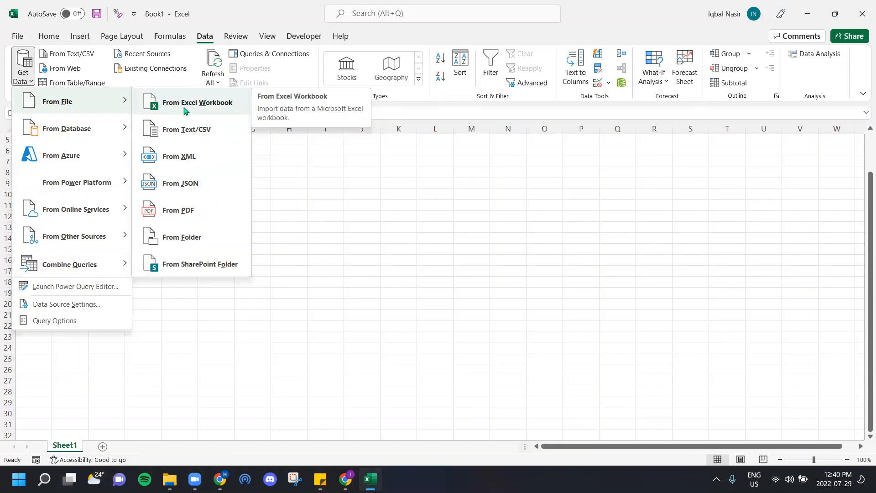
pyautogui.click(307, 237)
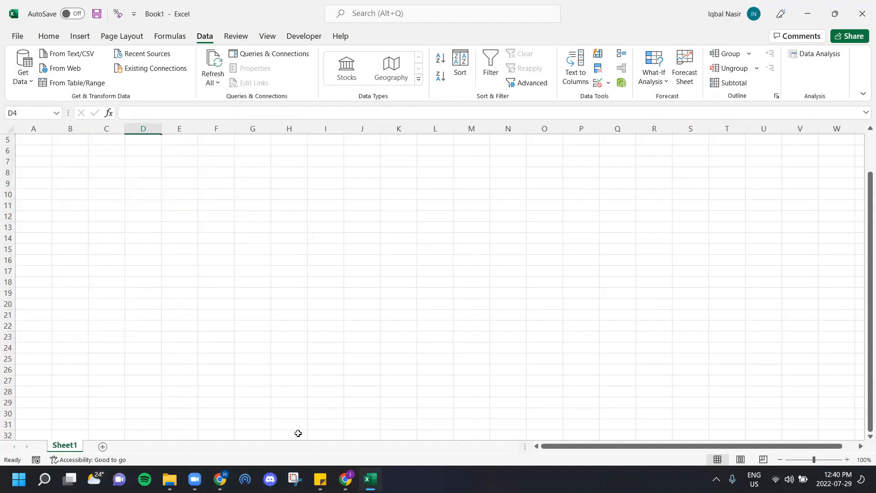
# Step: Open the MiniProf WHL Data Export workbook from the Documents folder, examine its columns and rows, and close it
pyautogui.click(177, 477)
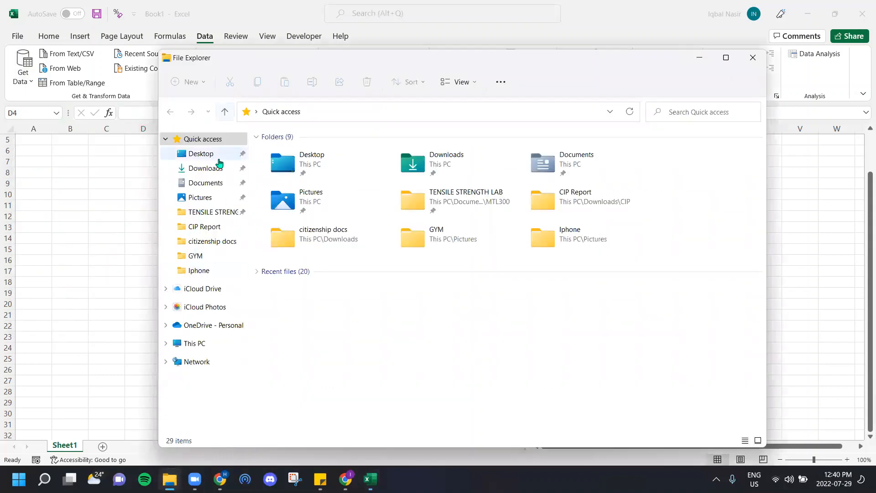
pyautogui.click(211, 187)
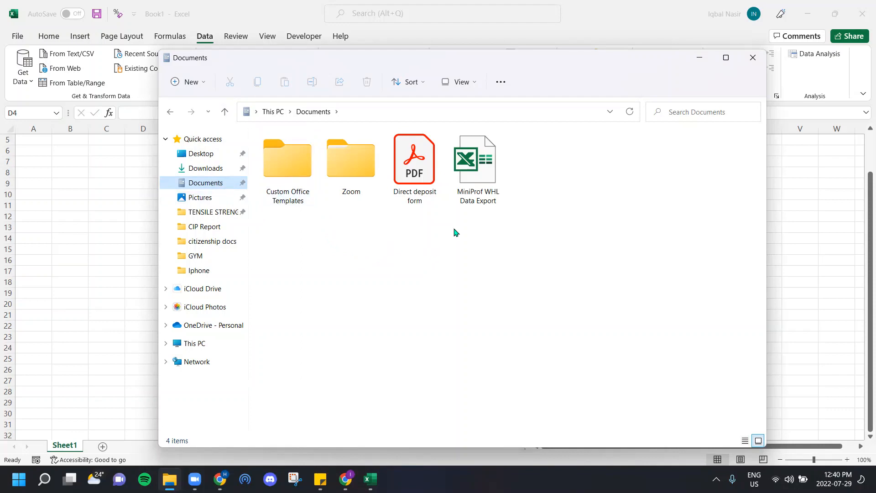
pyautogui.doubleClick(475, 191)
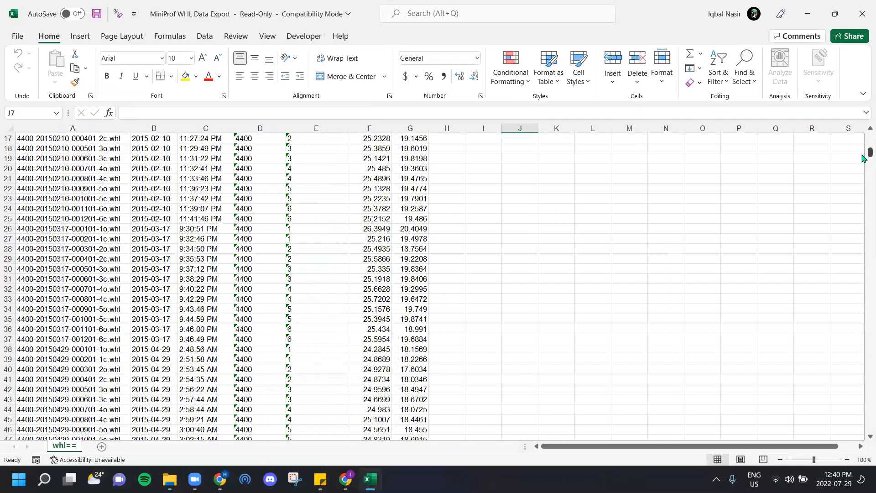
pyautogui.moveTo(869, 153); pyautogui.dragTo(863, 133)
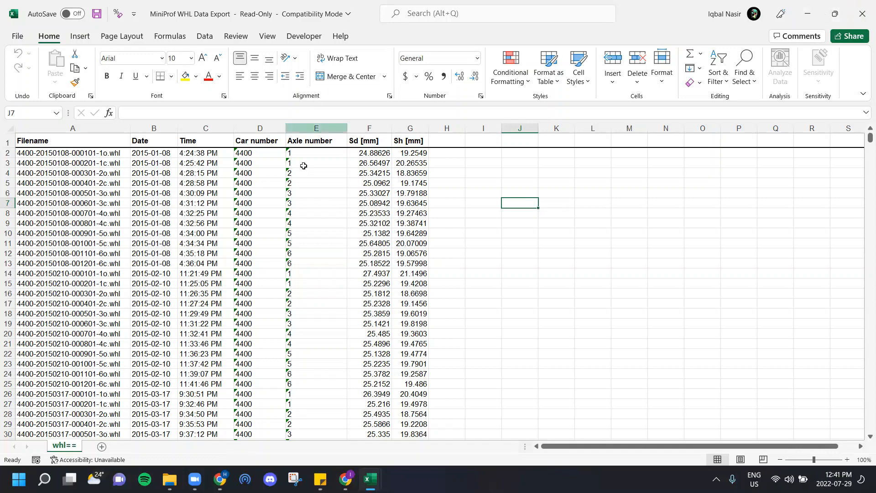
pyautogui.click(863, 6)
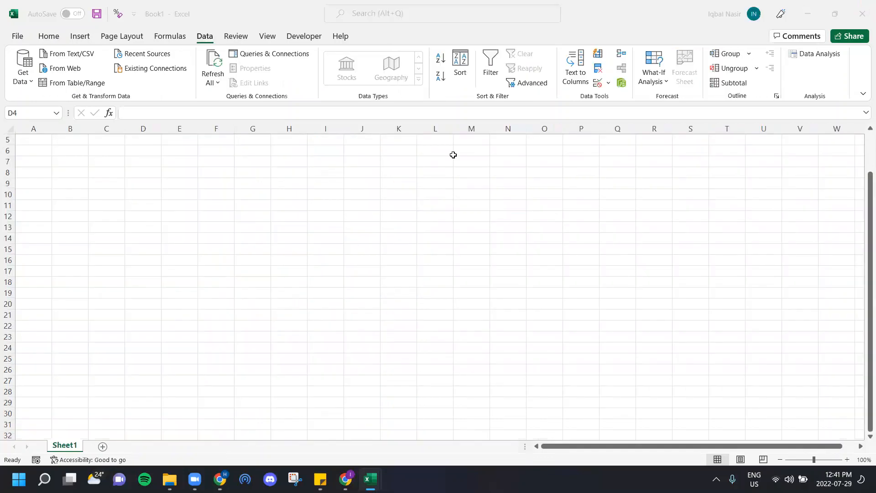
pyautogui.hotkey('alt', 'Tab')
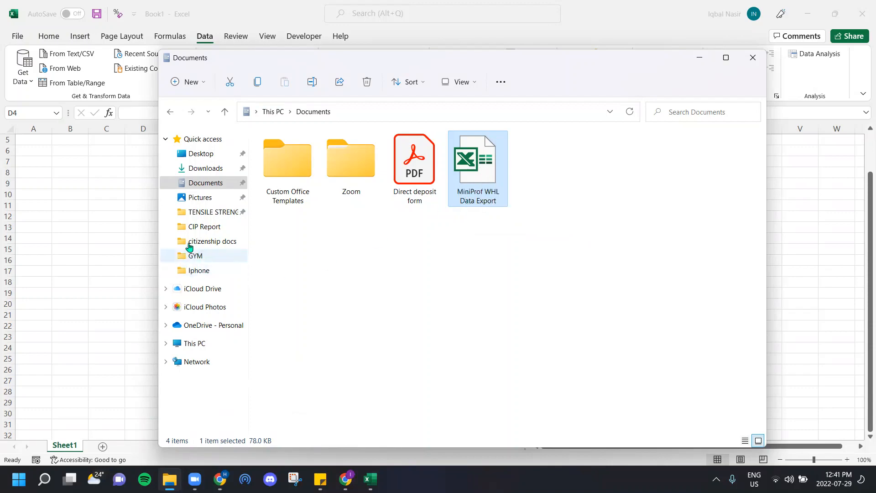
pyautogui.click(145, 219)
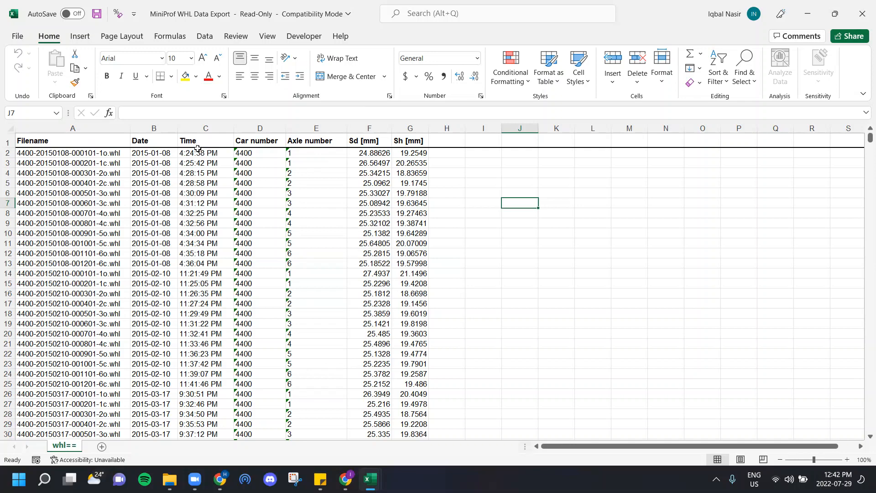
pyautogui.click(862, 13)
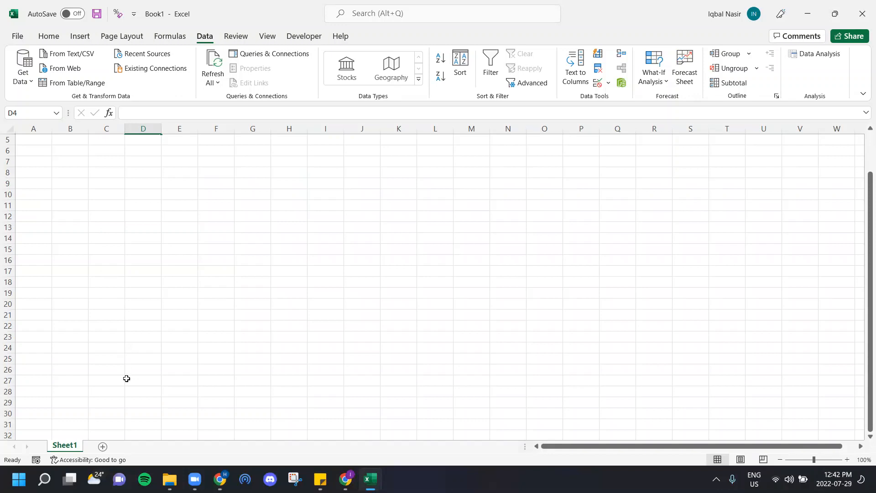
# Step: Import the whl== sheet of the MiniProf WHL Data Export workbook from the Documents folder and open it for transforming in the Power Query Editor
pyautogui.click(29, 78)
pyautogui.moveTo(51, 103)
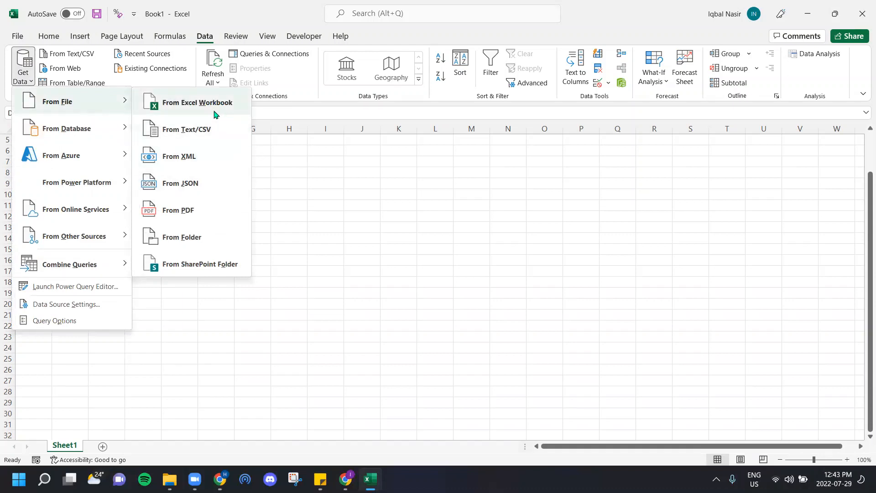
pyautogui.click(216, 113)
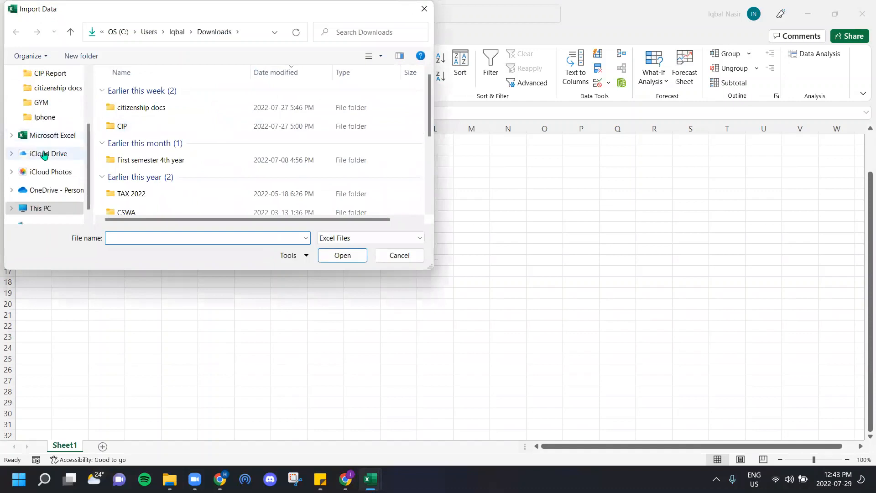
pyautogui.scroll(2, 48, 137)
pyautogui.click(50, 88)
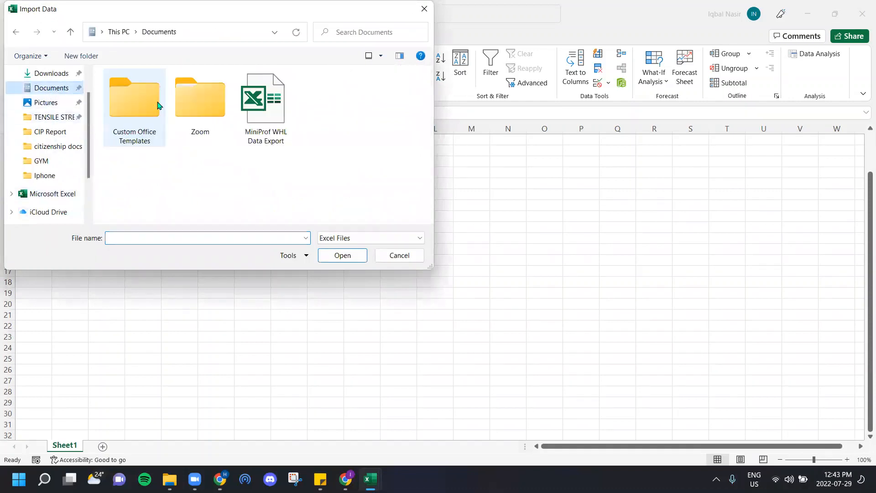
pyautogui.click(275, 123)
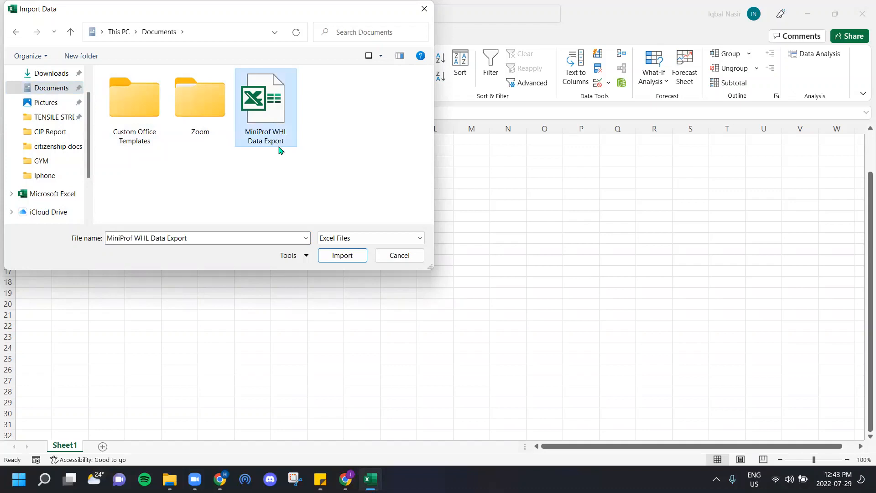
pyautogui.doubleClick(260, 122)
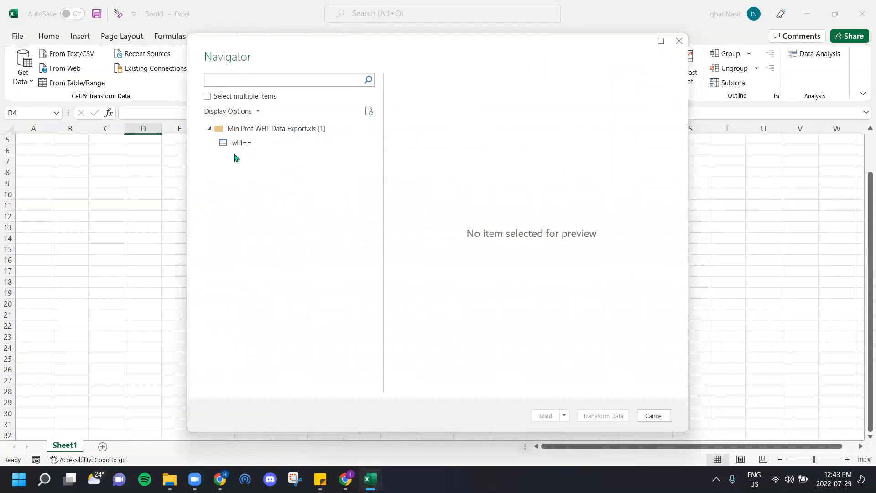
pyautogui.click(235, 145)
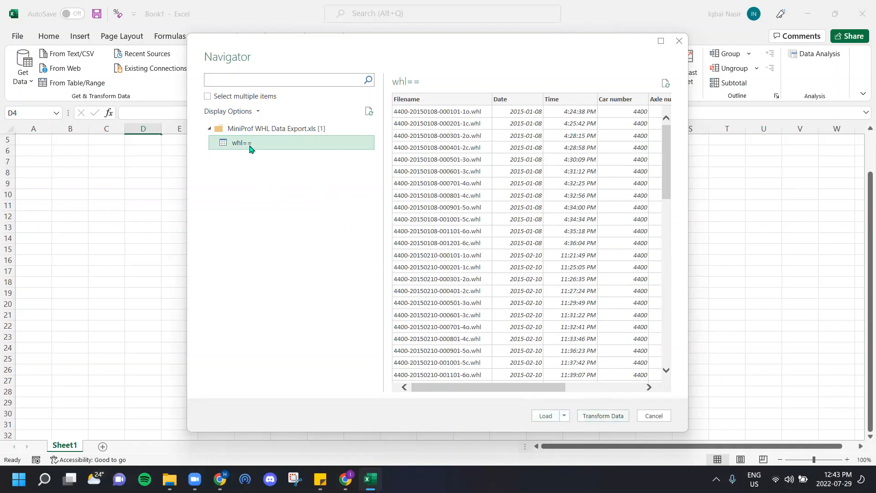
pyautogui.click(603, 416)
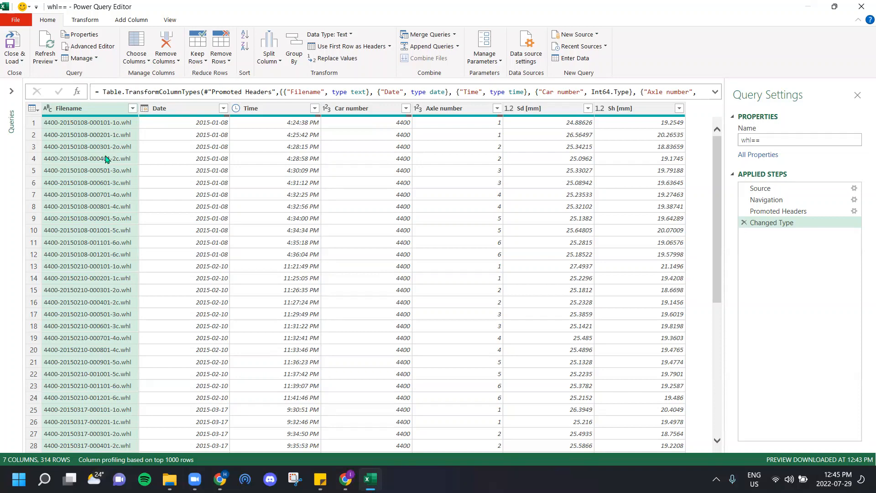
# Step: Split the Filename column by the custom delimiter "-" at each occurrence of the delimiter
pyautogui.click(85, 19)
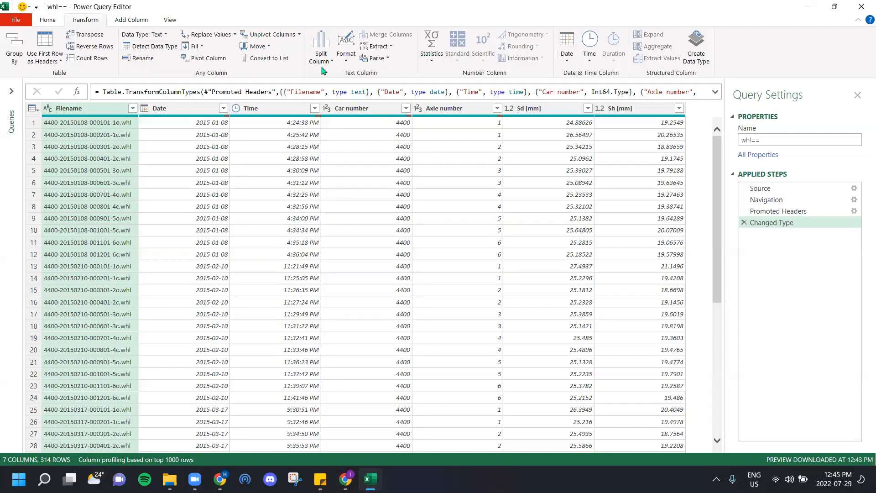
pyautogui.click(323, 68)
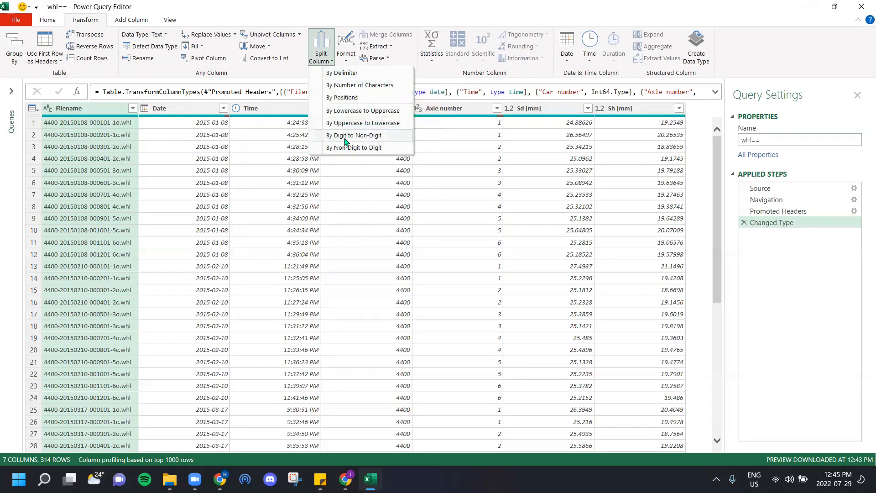
pyautogui.click(352, 74)
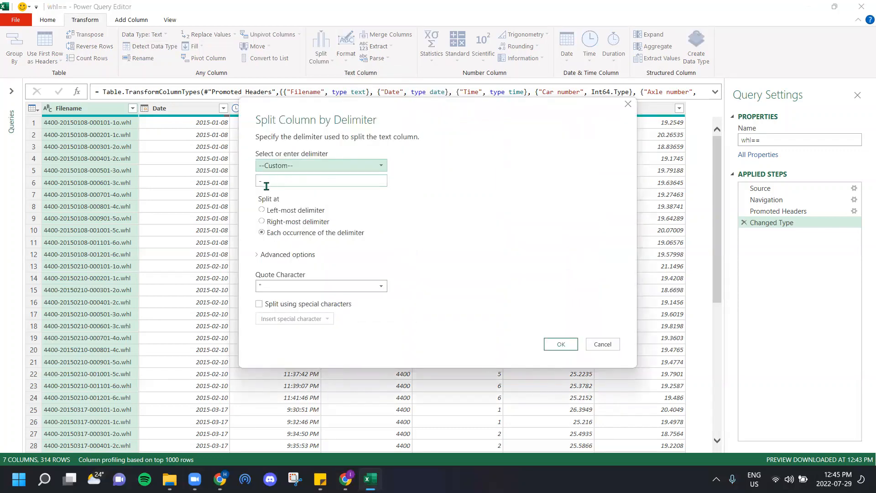
pyautogui.moveTo(271, 183); pyautogui.dragTo(257, 182)
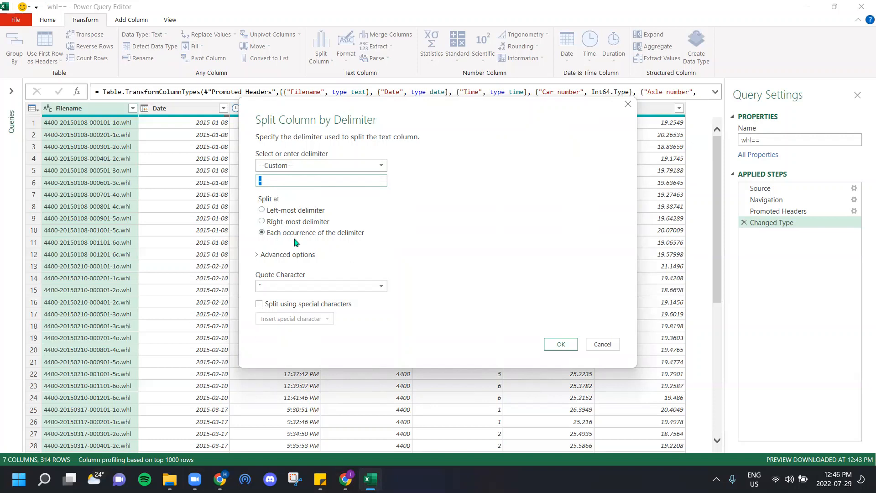
pyautogui.click(562, 345)
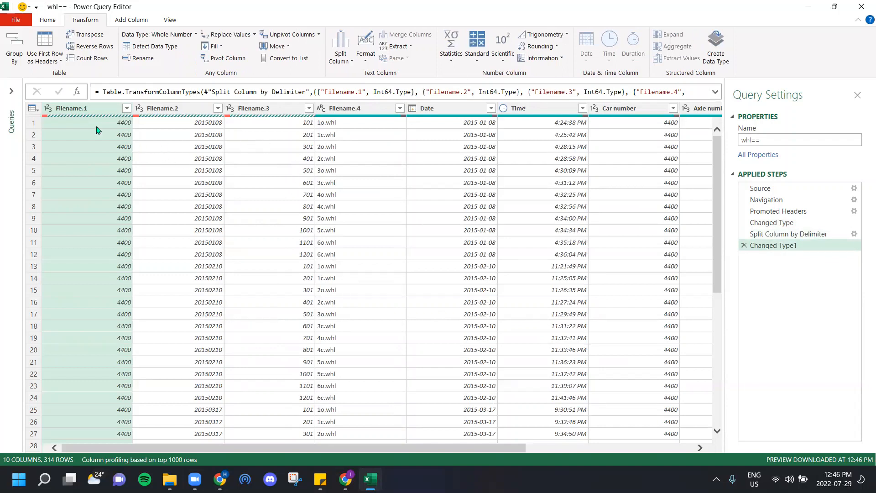
# Step: Remove the Filename.1, Filename.2 and Filename.3 columns from the query
pyautogui.click(93, 109)
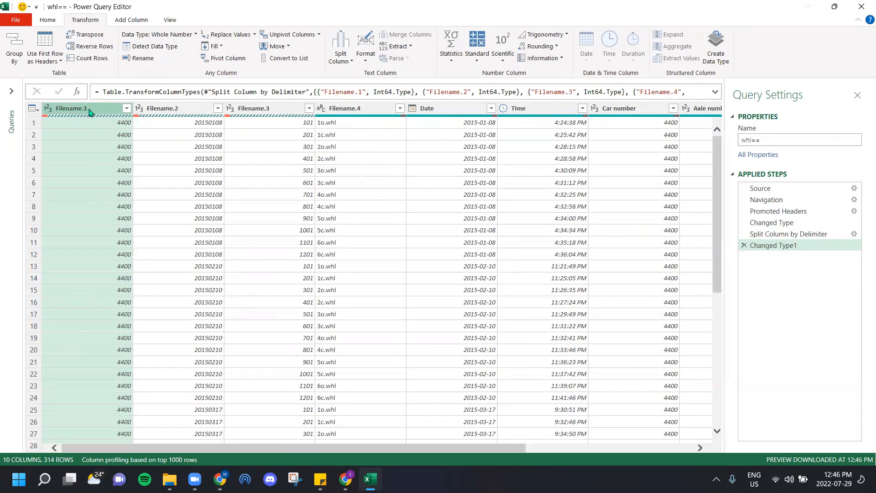
pyautogui.press('Delete')
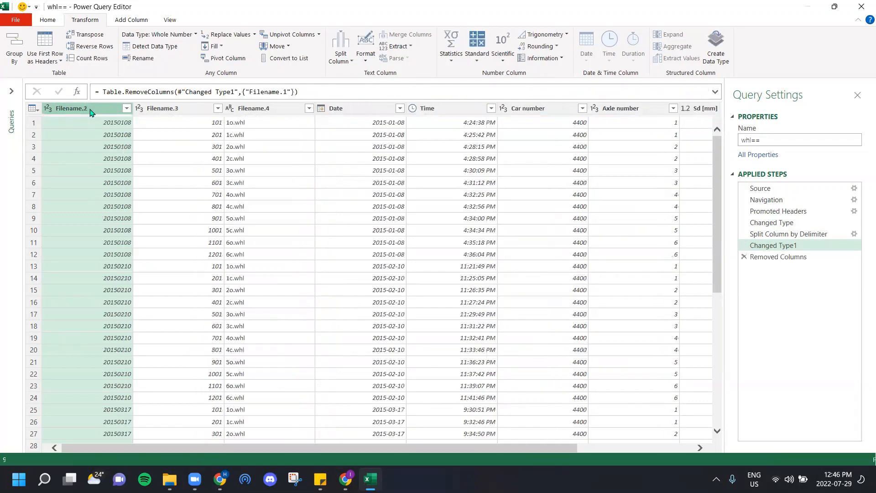
pyautogui.press('Delete')
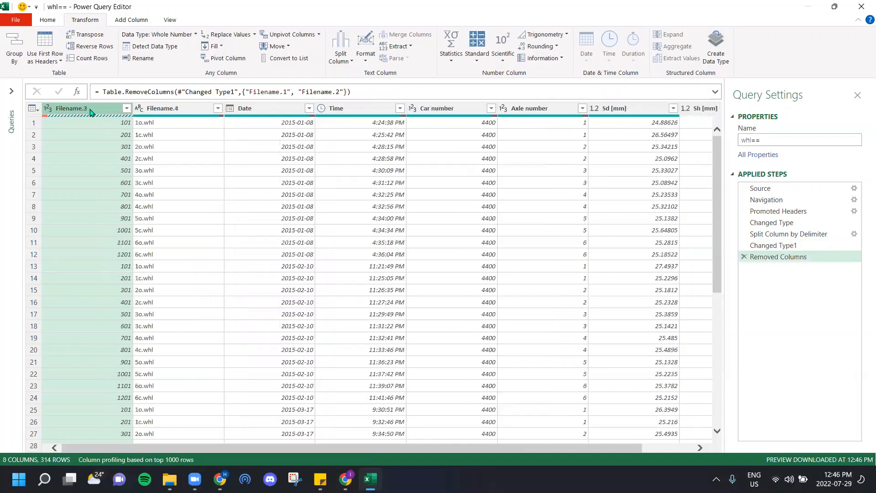
pyautogui.press('Delete')
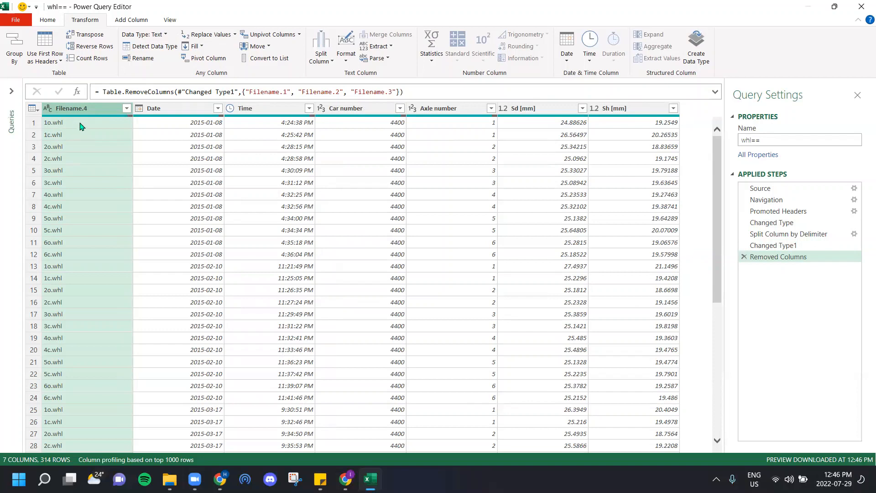
# Step: Split the Filename.4 column repeatedly by number of characters, using 2 characters
pyautogui.click(326, 58)
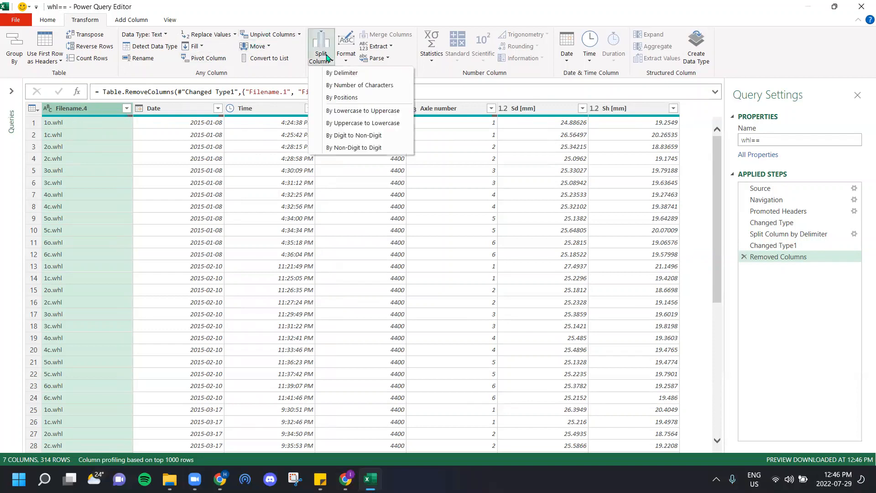
pyautogui.click(334, 87)
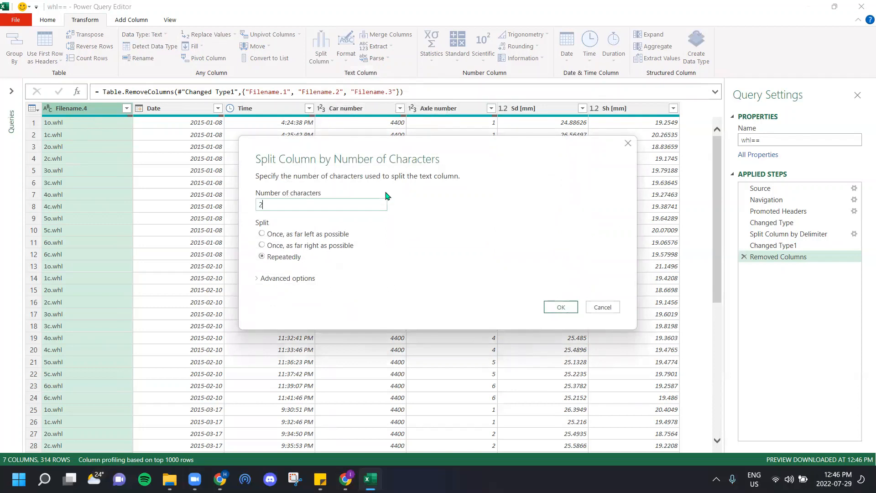
pyautogui.click(561, 308)
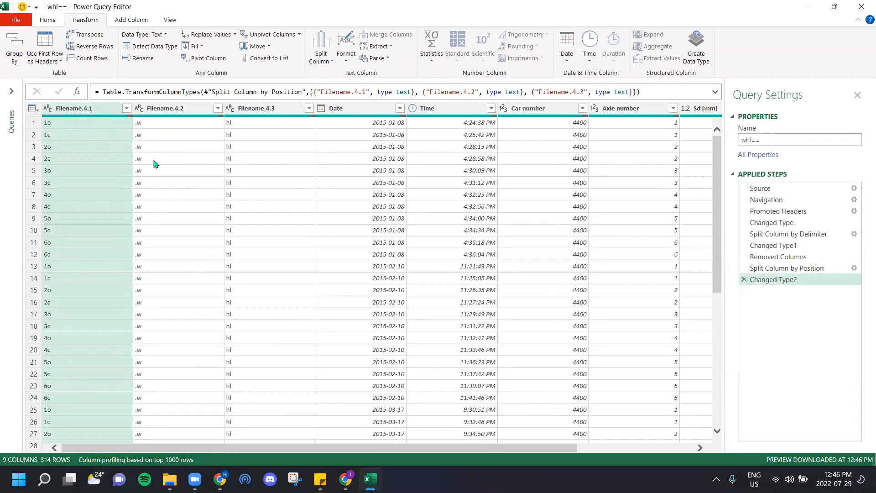
# Step: Remove the Filename.4.2 and Filename.4.3 columns, and delete that removal from the query's applied steps
pyautogui.click(199, 112)
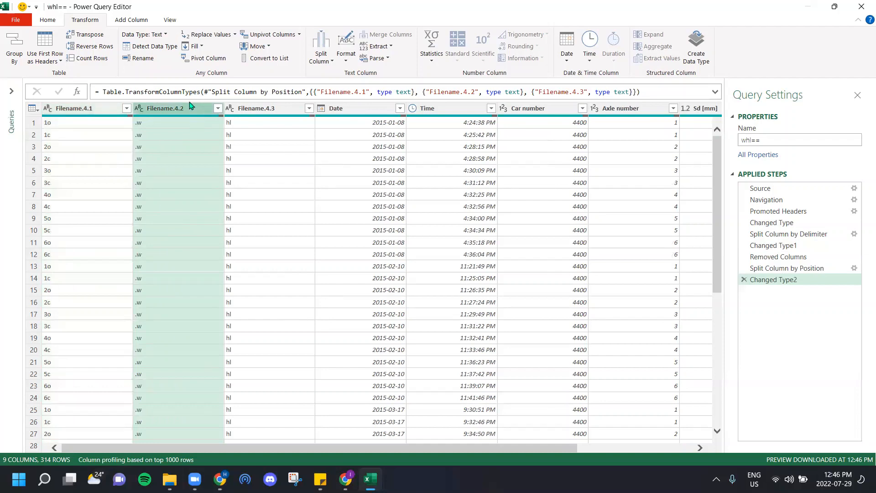
pyautogui.press('Delete')
pyautogui.press('Delete')
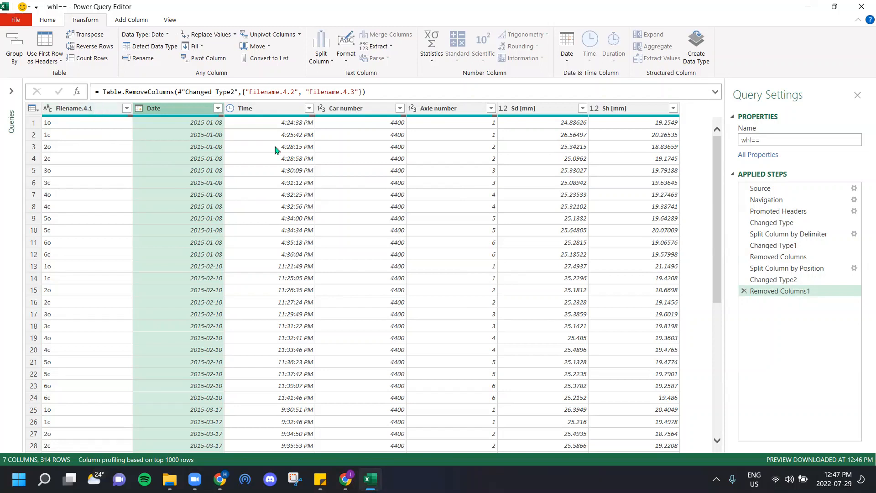
pyautogui.click(745, 292)
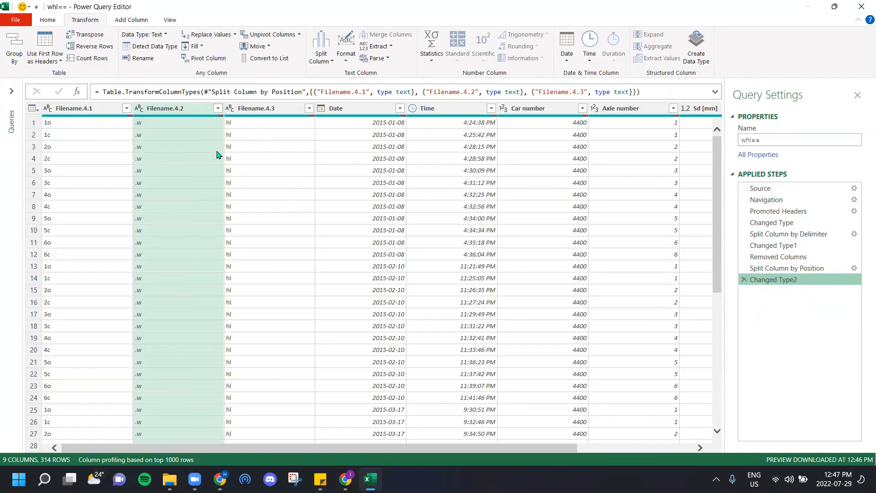
# Step: Remove the Filename.4.2 and Filename.4.3 columns from the query
pyautogui.click(182, 113)
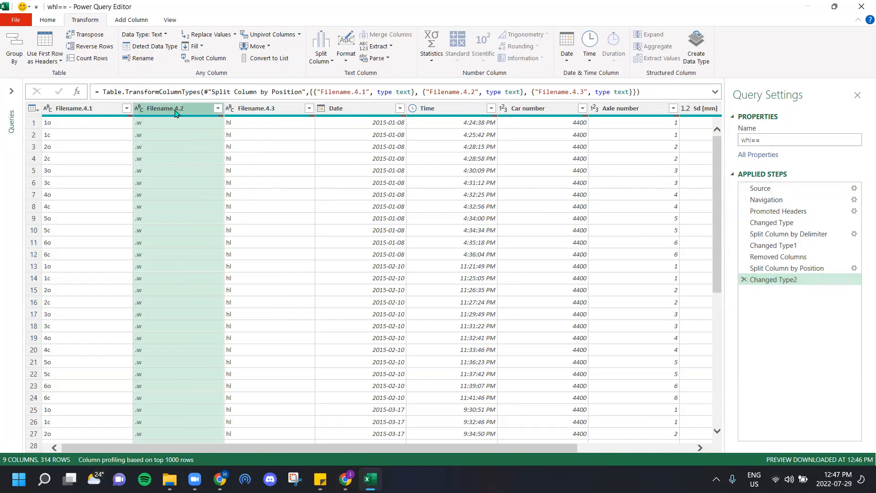
pyautogui.keyDown('ctrl'); pyautogui.click(246, 109); pyautogui.keyUp('ctrl')
pyautogui.press('Delete')
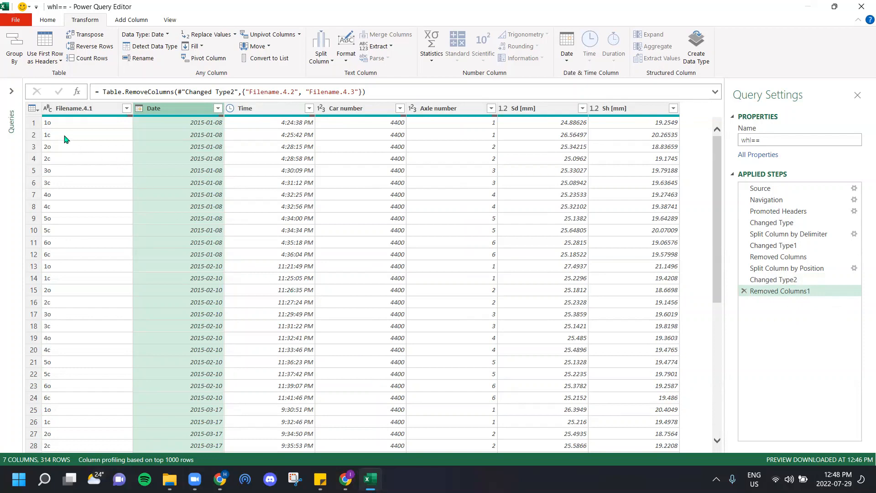
# Step: Rename the Filename.4.1 column as O/C
pyautogui.doubleClick(86, 110)
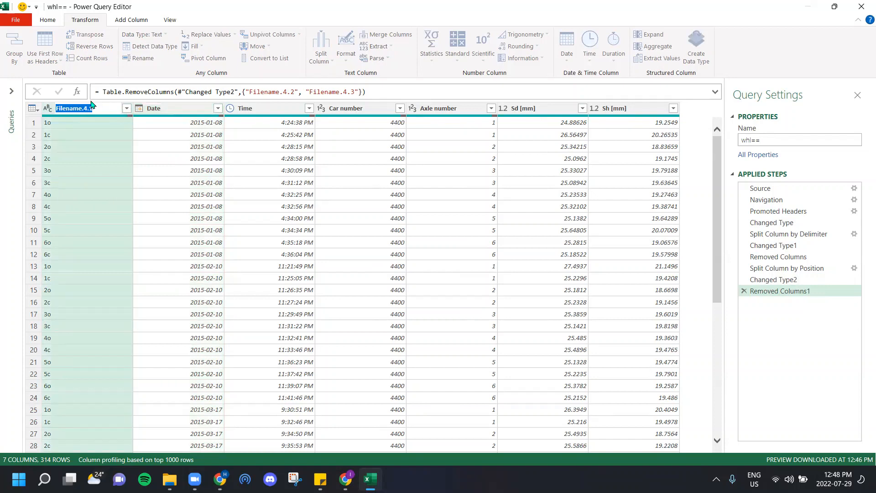
pyautogui.write('O/C')
pyautogui.press('Return')
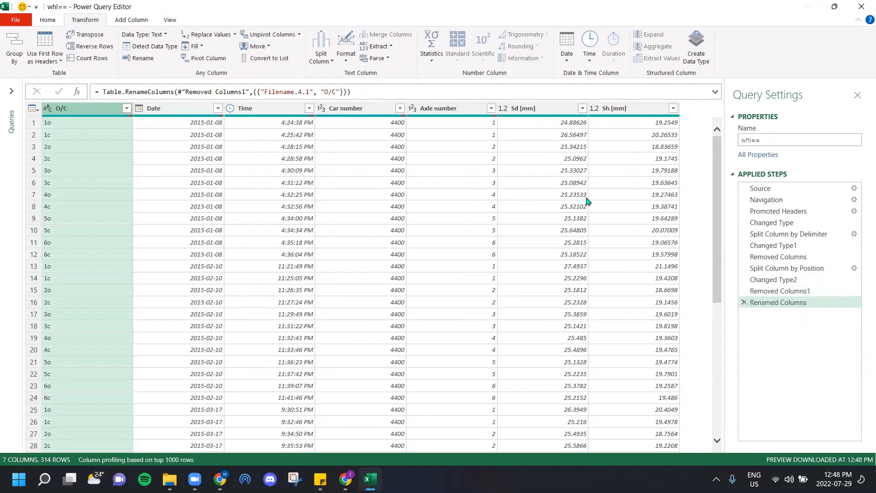
# Step: Round up the values in the Sd [mm] and Sh [mm] columns with the Round Up operation
pyautogui.click(526, 109)
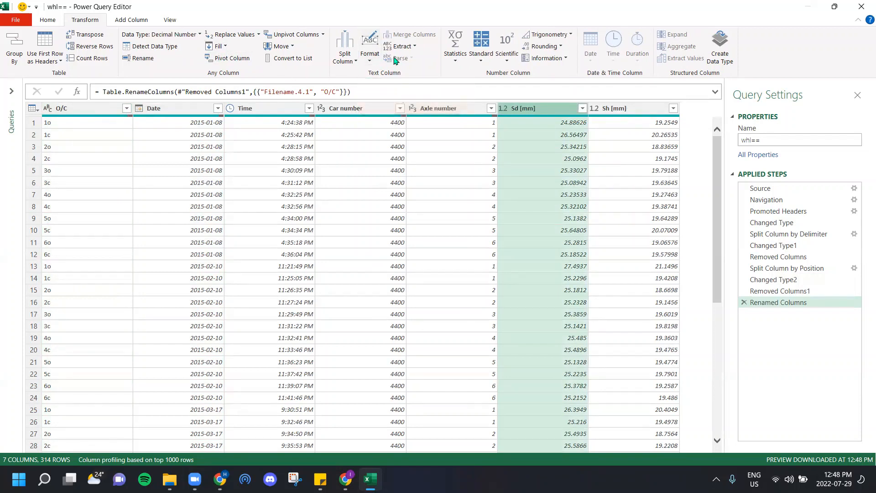
pyautogui.click(534, 47)
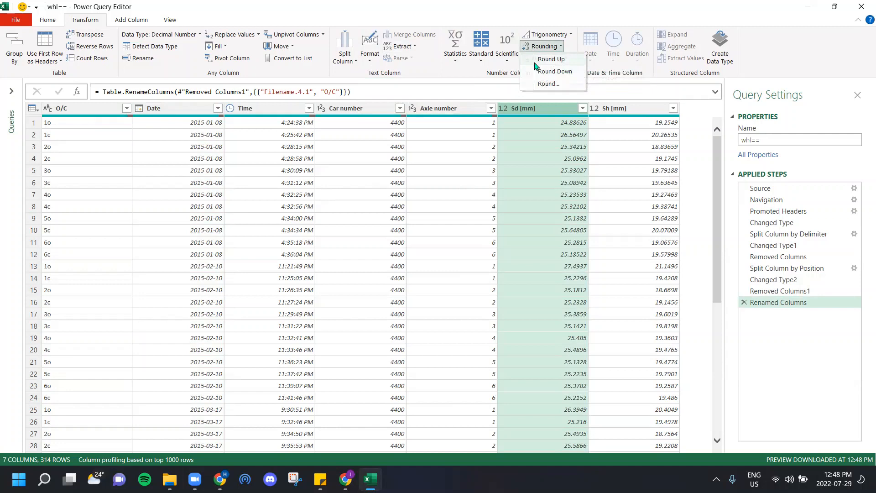
pyautogui.click(535, 61)
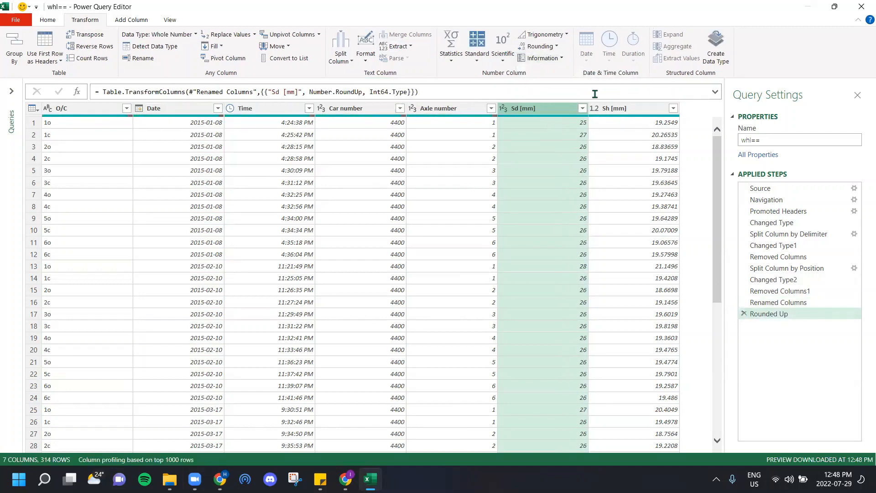
pyautogui.click(609, 110)
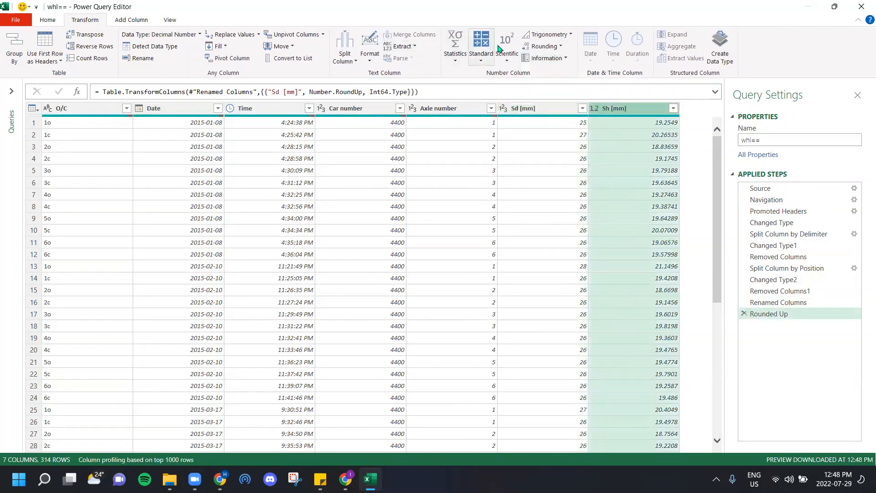
pyautogui.click(536, 47)
pyautogui.click(540, 59)
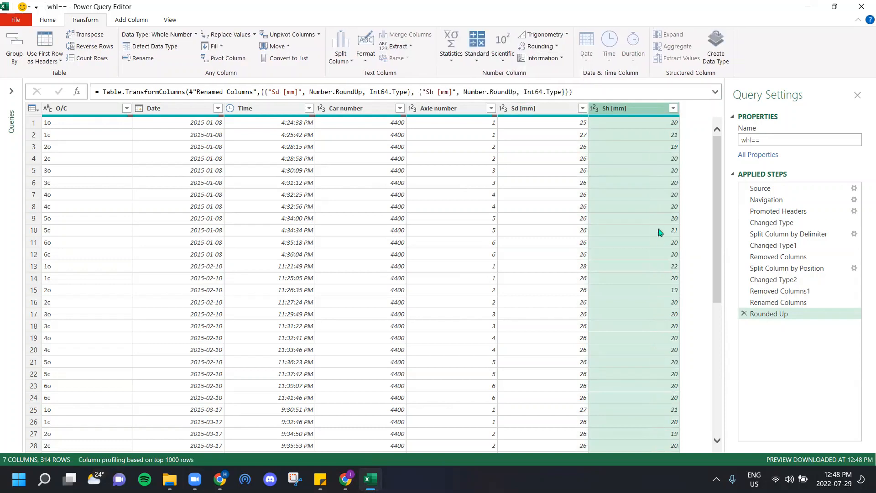
# Step: Rename the Sd [mm] column as A and the Sh [mm] column as B
pyautogui.doubleClick(530, 110)
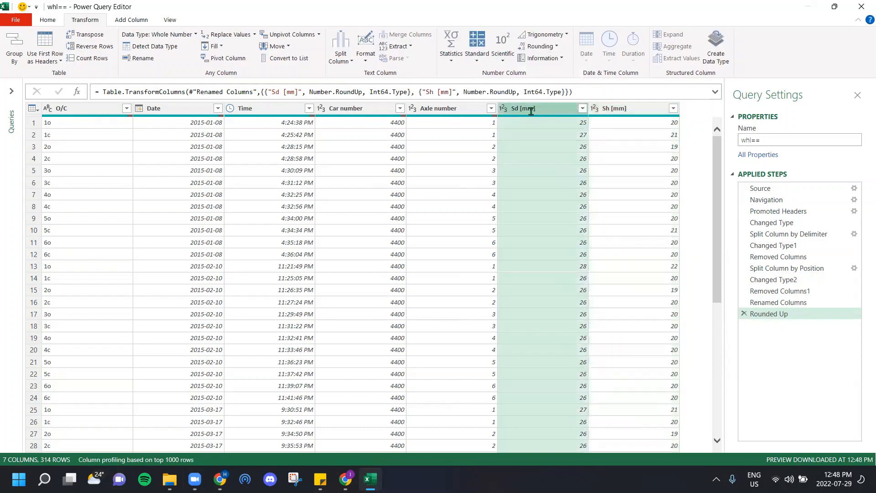
pyautogui.click(553, 111)
pyautogui.moveTo(533, 107); pyautogui.dragTo(512, 105)
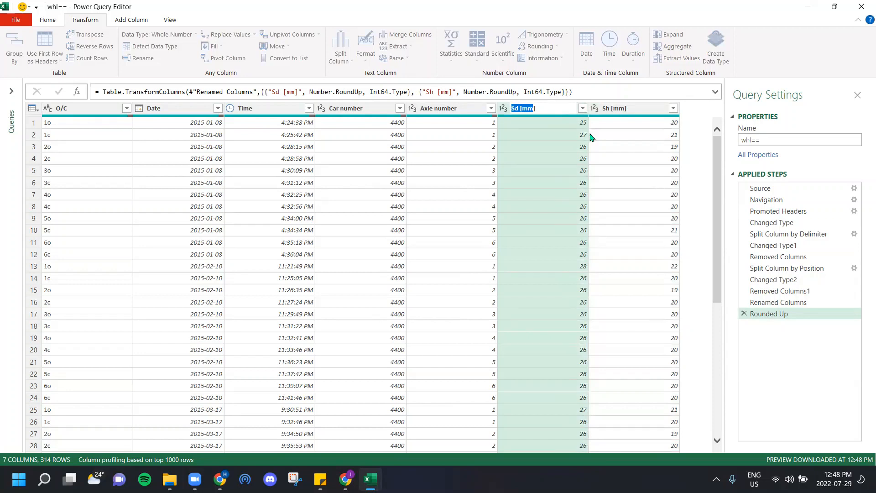
pyautogui.moveTo(551, 106); pyautogui.dragTo(468, 109)
pyautogui.write('A')
pyautogui.doubleClick(633, 110)
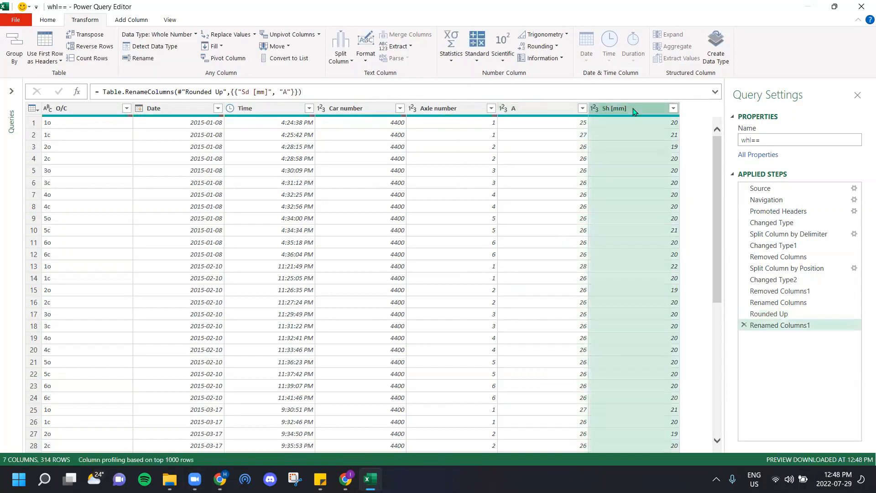
pyautogui.write('B')
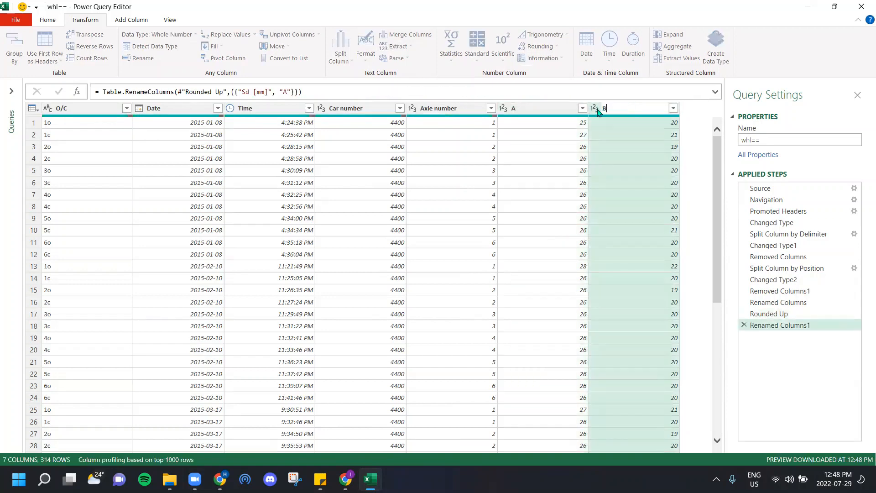
pyautogui.press('Return')
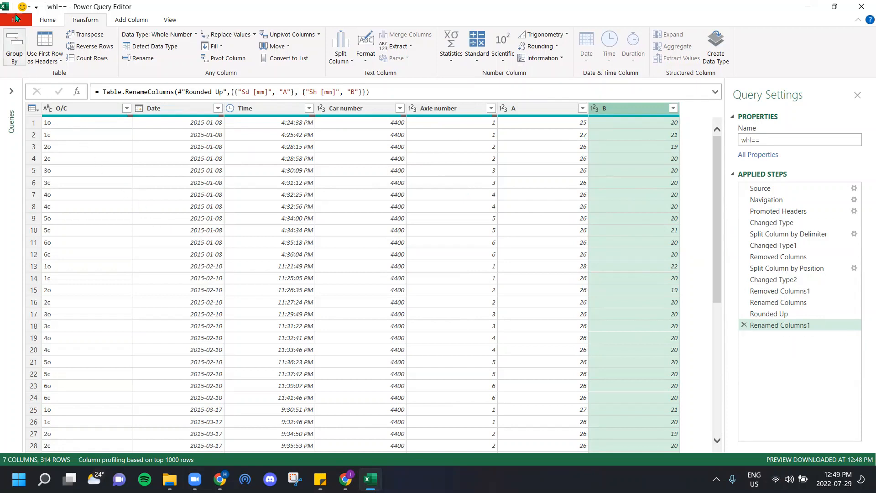
# Step: Close the query editor and load the whl== query into the workbook, and dismiss the queries and connections list
pyautogui.click(47, 20)
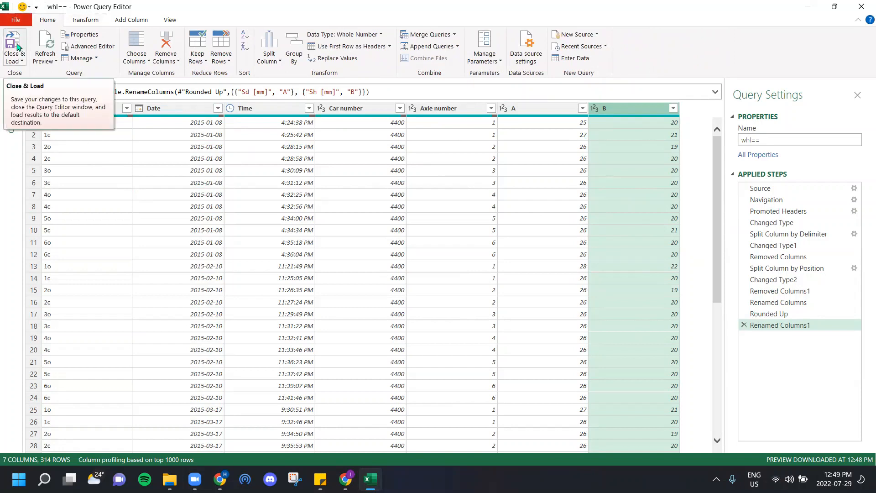
pyautogui.click(17, 47)
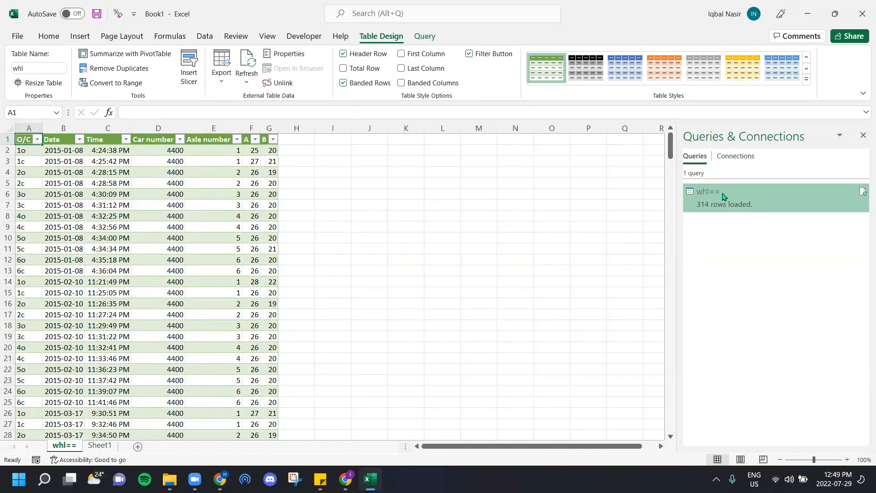
pyautogui.click(863, 135)
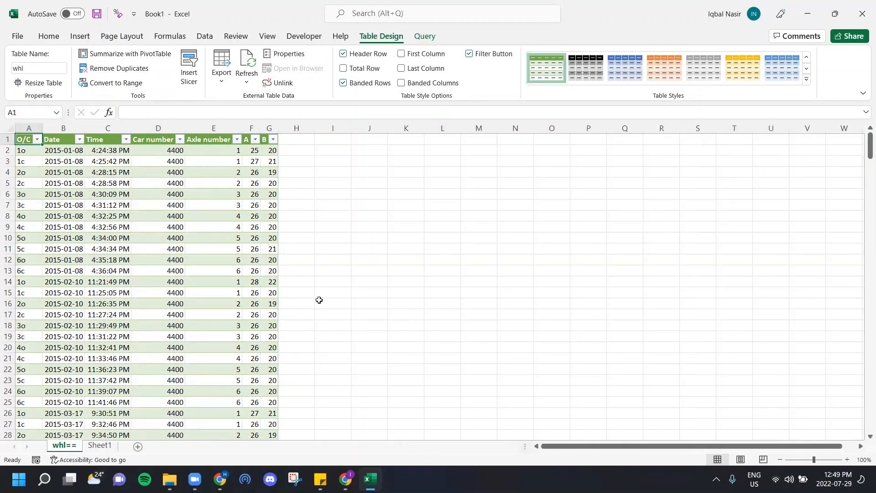
# Step: Open the original MiniProf WHL Data Export workbook from the Documents folder, compare it with the transformed table, and close it
pyautogui.click(169, 480)
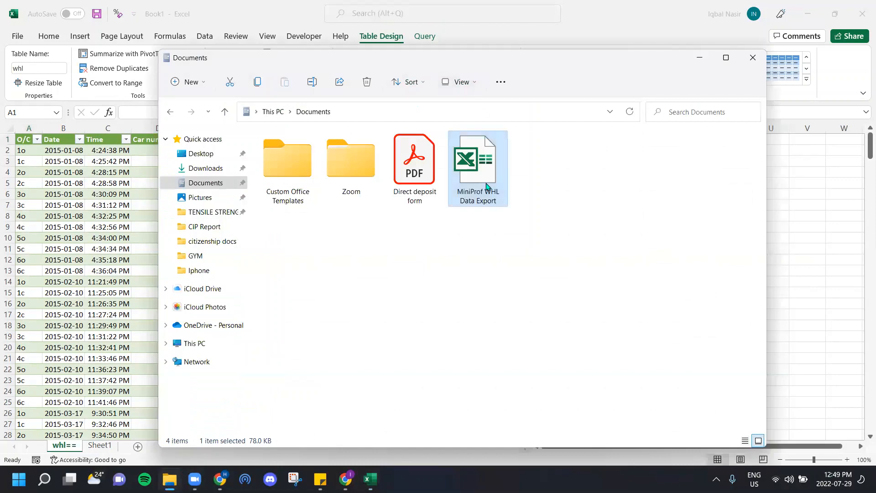
pyautogui.doubleClick(486, 184)
pyautogui.click(698, 59)
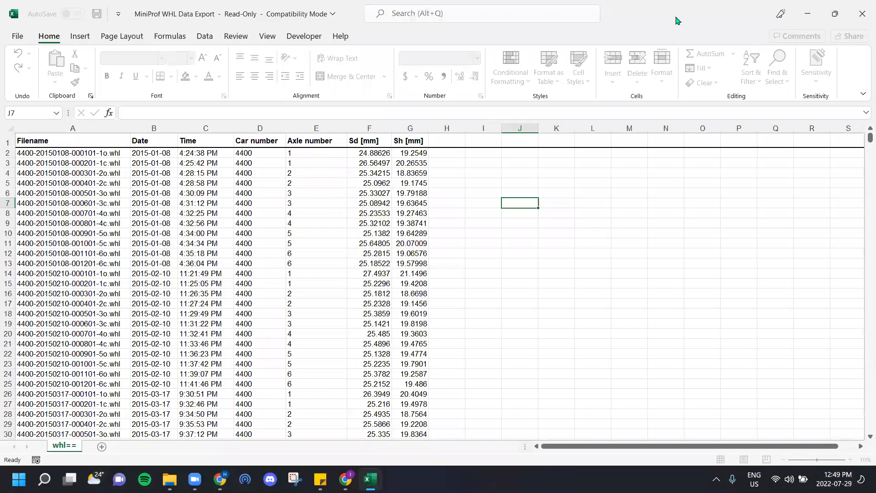
pyautogui.doubleClick(678, 20)
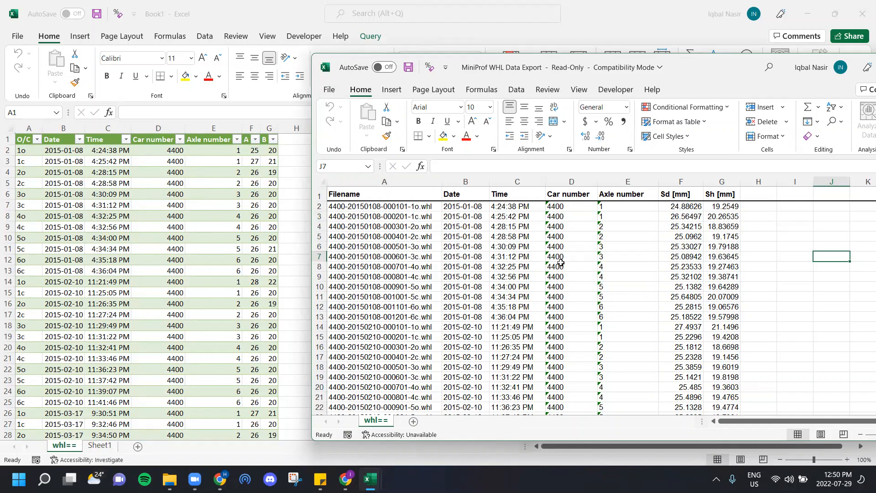
pyautogui.moveTo(718, 66); pyautogui.dragTo(596, 45)
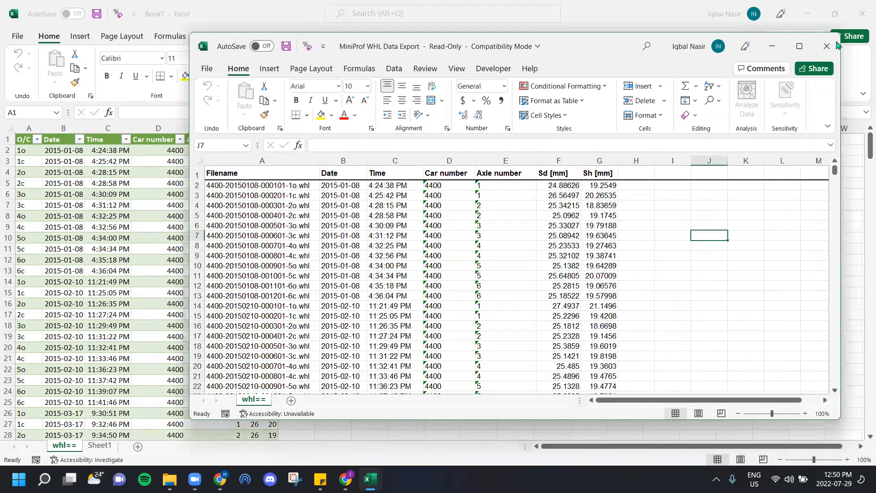
pyautogui.click(826, 46)
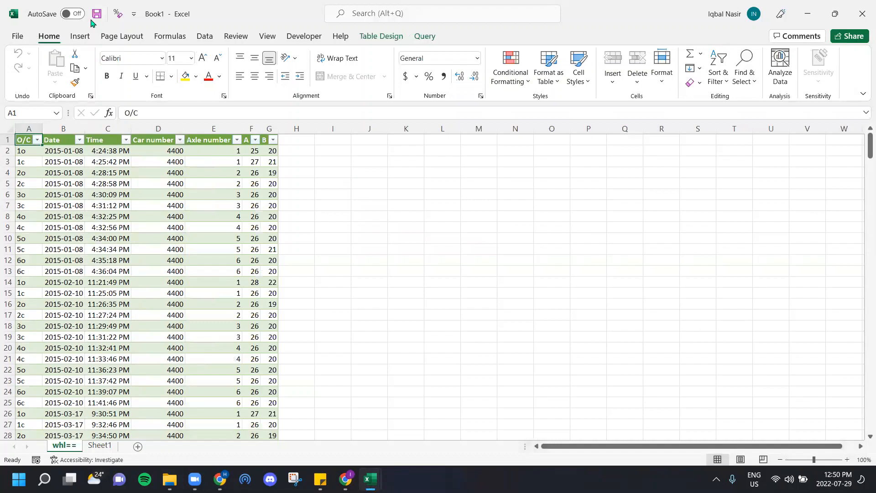
# Step: Save the workbook as "transformed data" in the OneDrive Documents folder
pyautogui.click(97, 15)
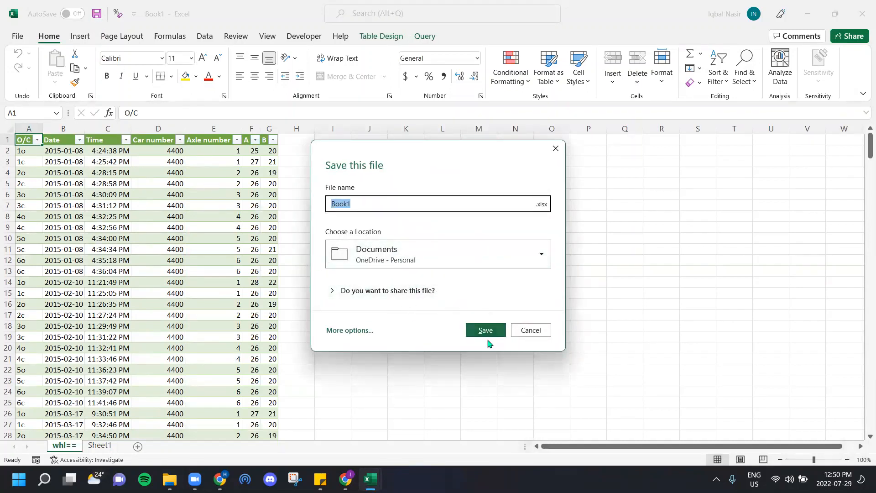
pyautogui.write('transformed data')
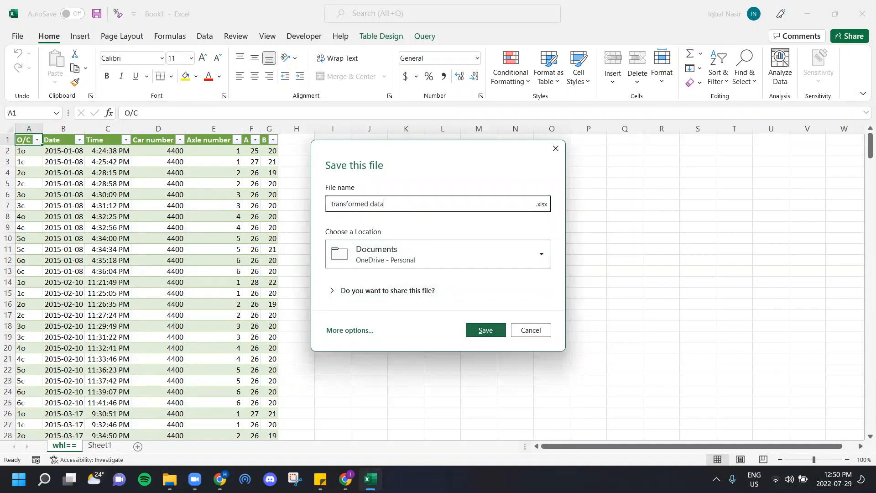
pyautogui.press('Return')
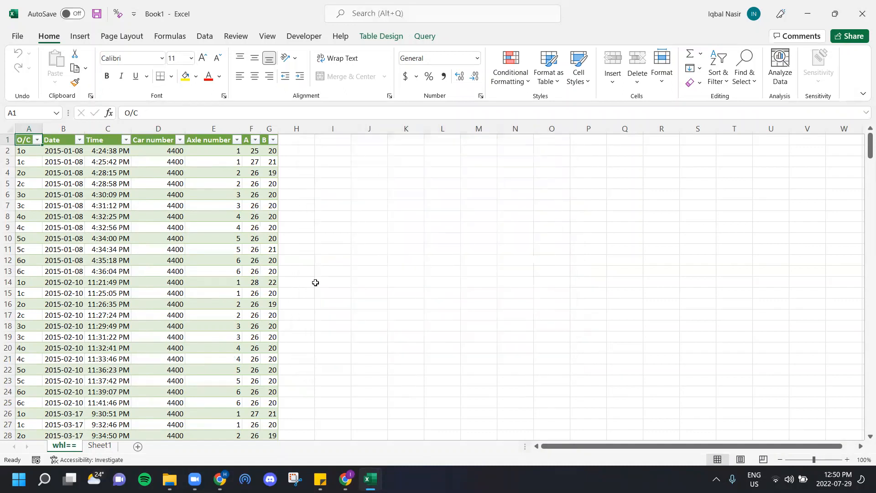
# Step: Check the local Documents folder in File Explorer for the saved workbook, and return to Excel
pyautogui.click(170, 479)
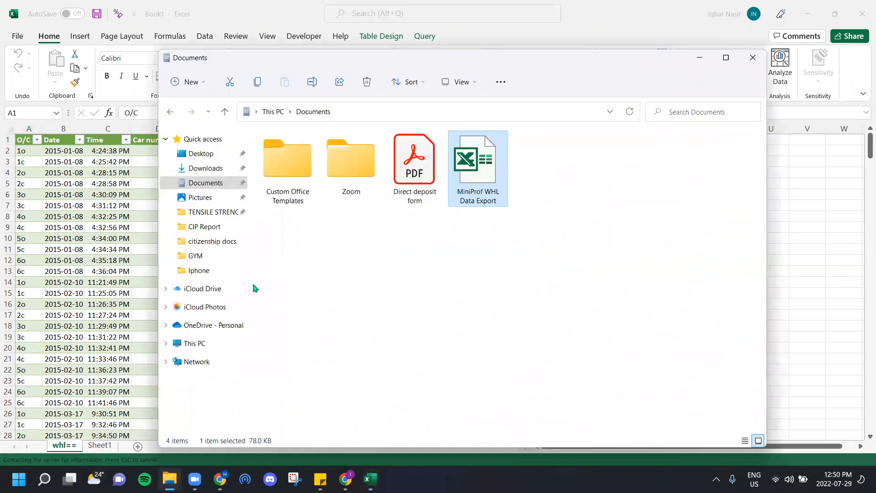
pyautogui.rightClick(380, 270)
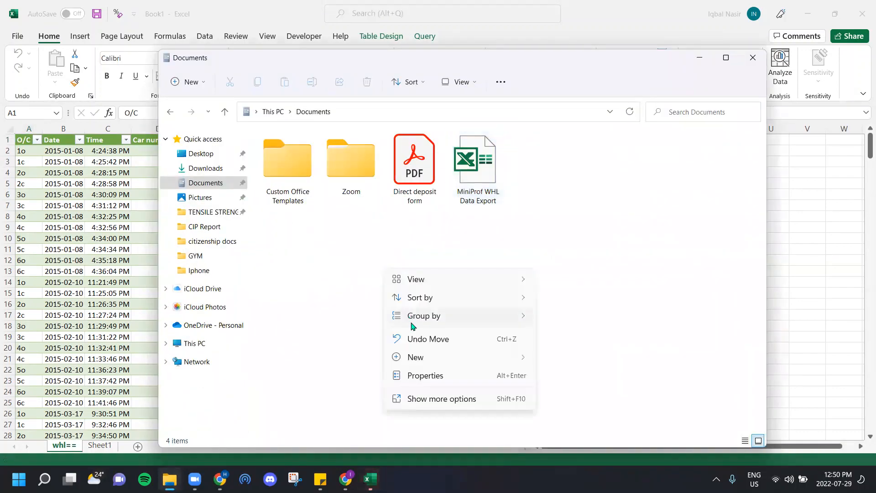
pyautogui.click(352, 298)
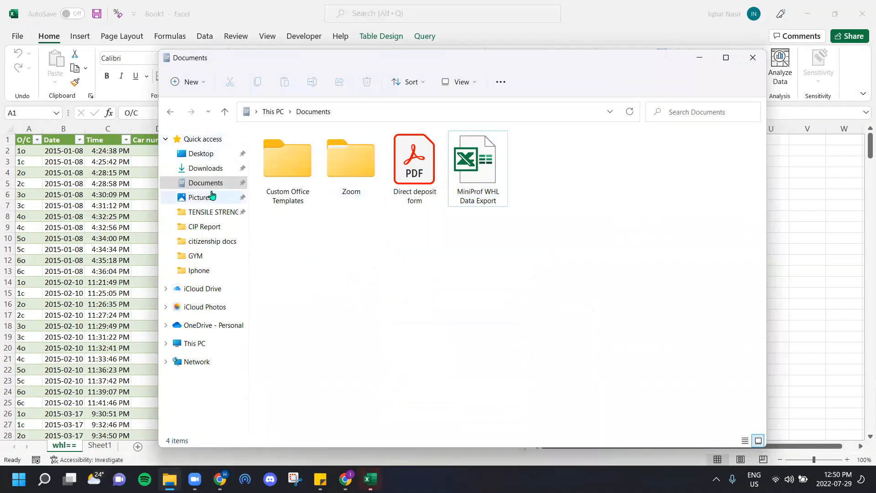
pyautogui.click(305, 5)
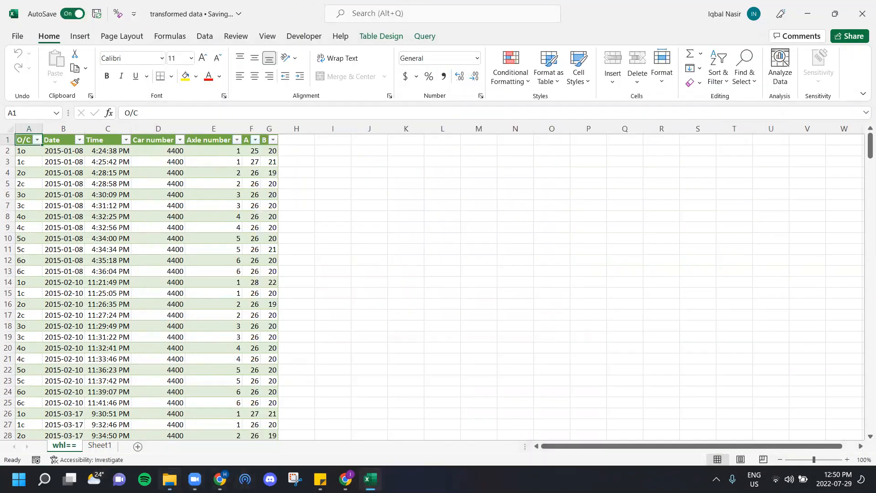
pyautogui.click(170, 479)
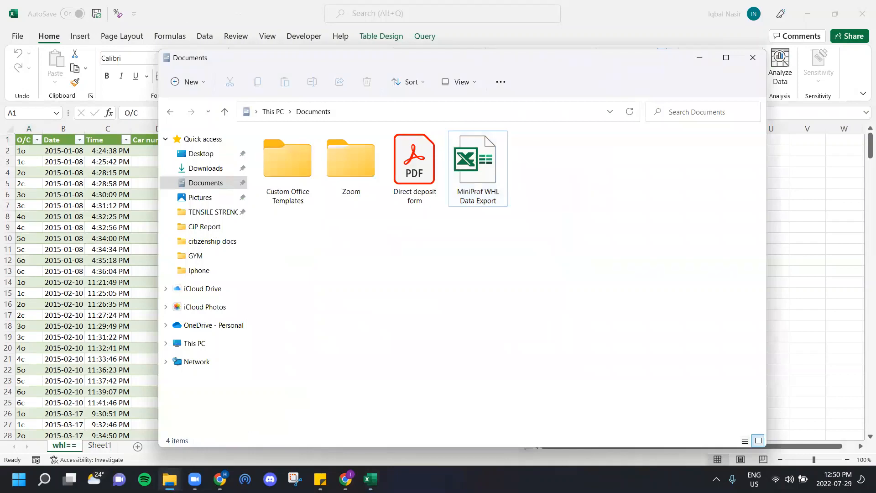
pyautogui.click(177, 20)
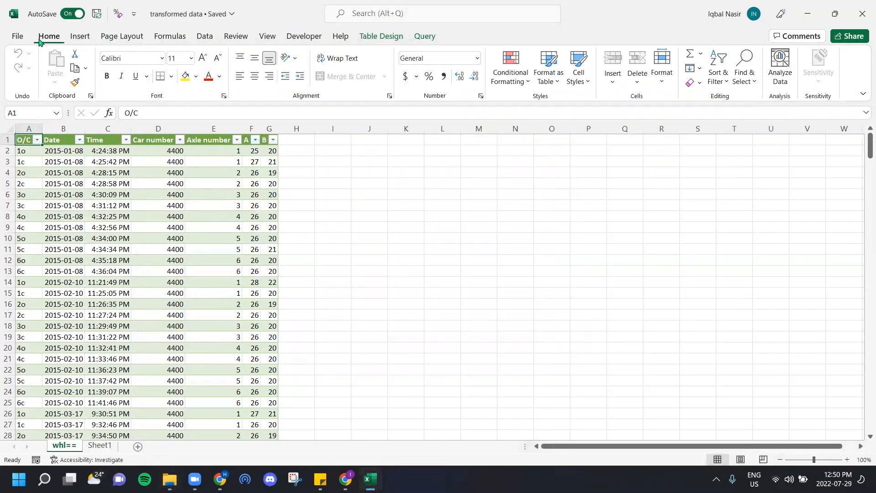
# Step: Save a copy of the workbook as "transformed data" in the local Documents folder, in Excel Workbook format
pyautogui.click(19, 36)
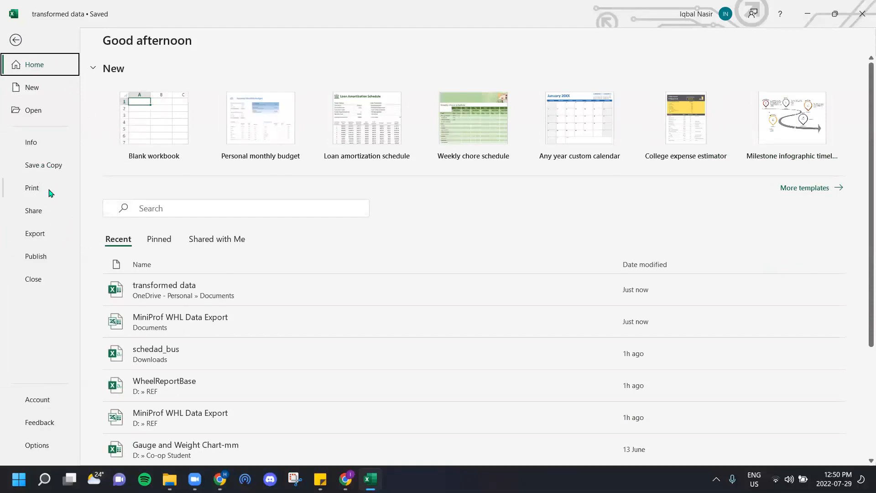
pyautogui.click(49, 169)
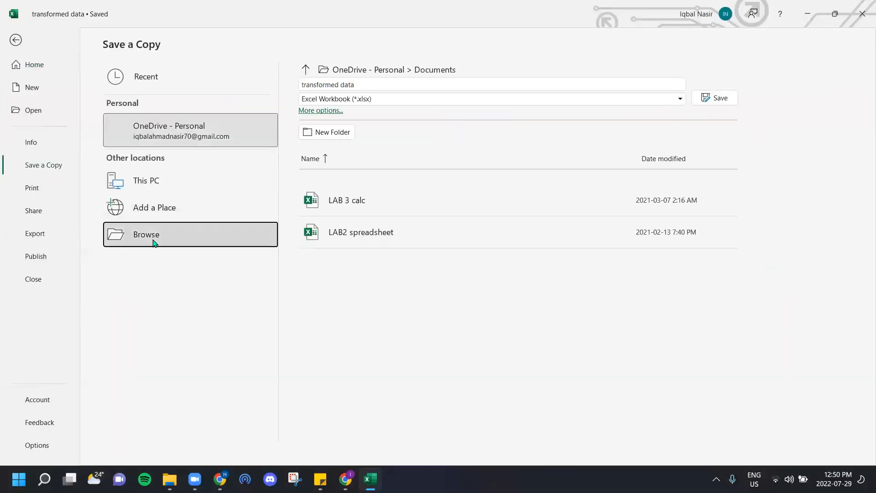
pyautogui.click(190, 234)
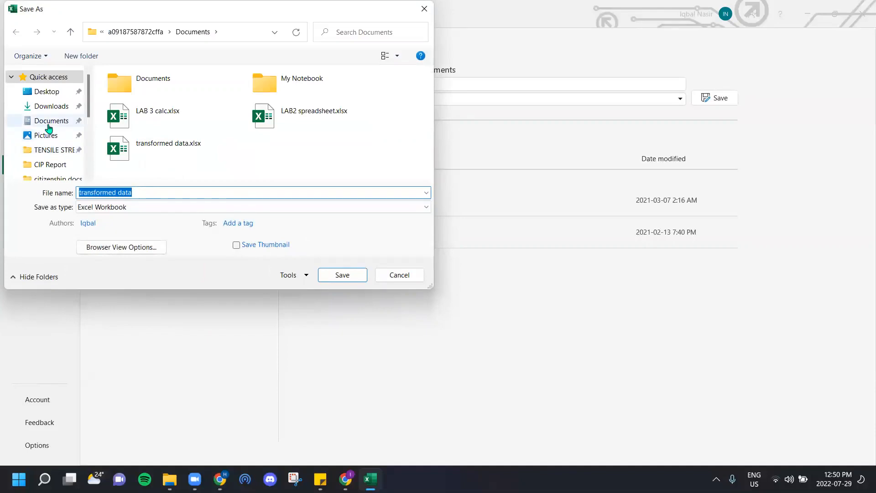
pyautogui.click(50, 121)
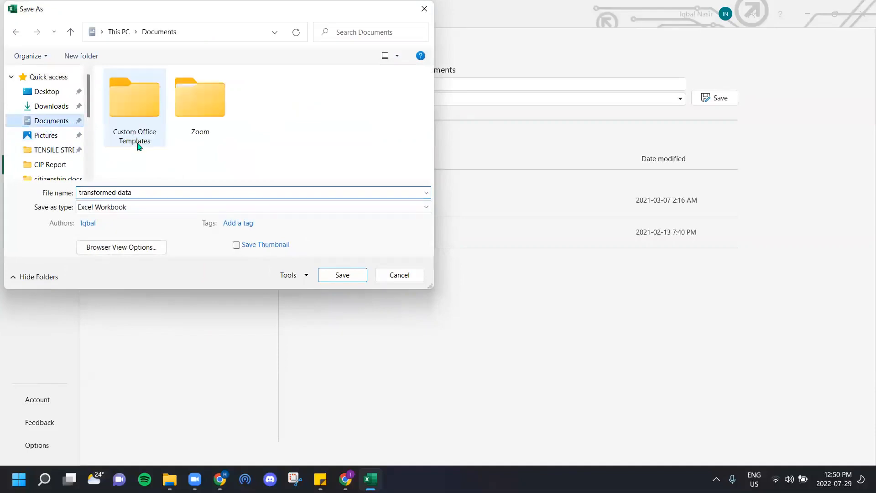
pyautogui.click(342, 275)
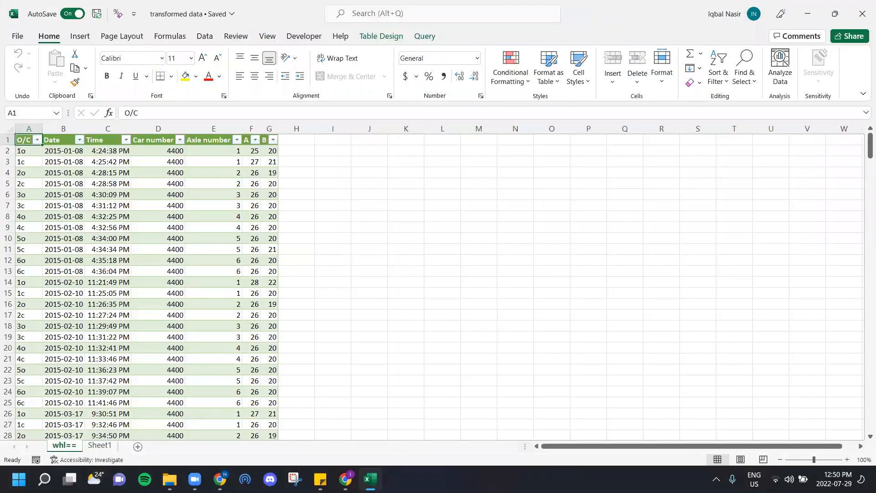
# Step: Check the local Documents folder in File Explorer for the saved workbook, and move the Direct deposit form PDF into the Zoom folder
pyautogui.click(169, 479)
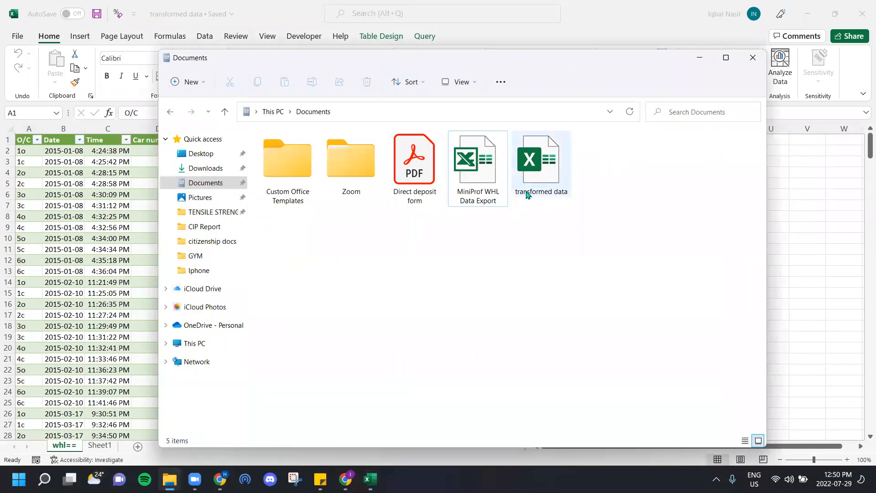
pyautogui.moveTo(414, 160); pyautogui.dragTo(351, 167)
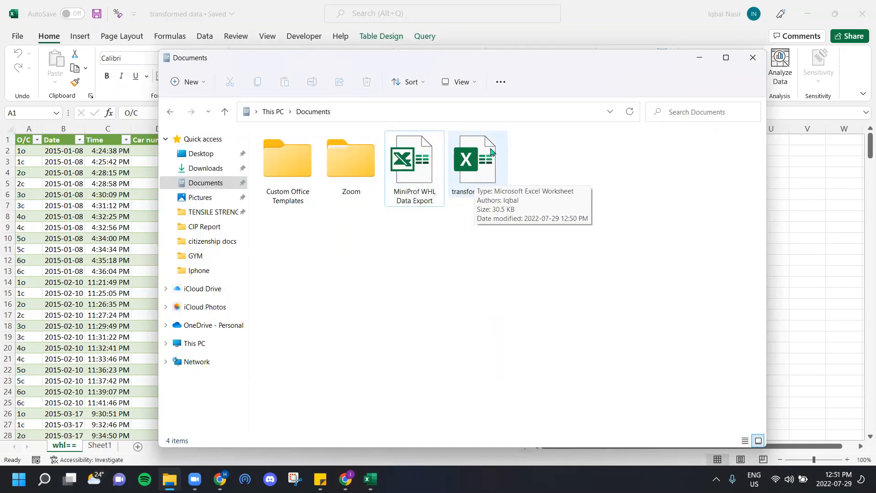
pyautogui.click(702, 60)
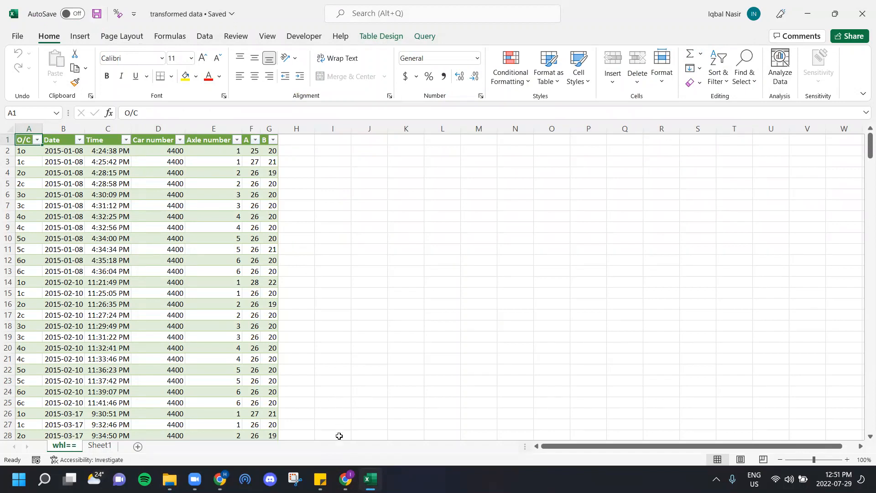
# Step: Open the original MiniProf WHL Data Export workbook from the Documents folder, review its rows from start to end, and minimize it
pyautogui.moveTo(170, 479)
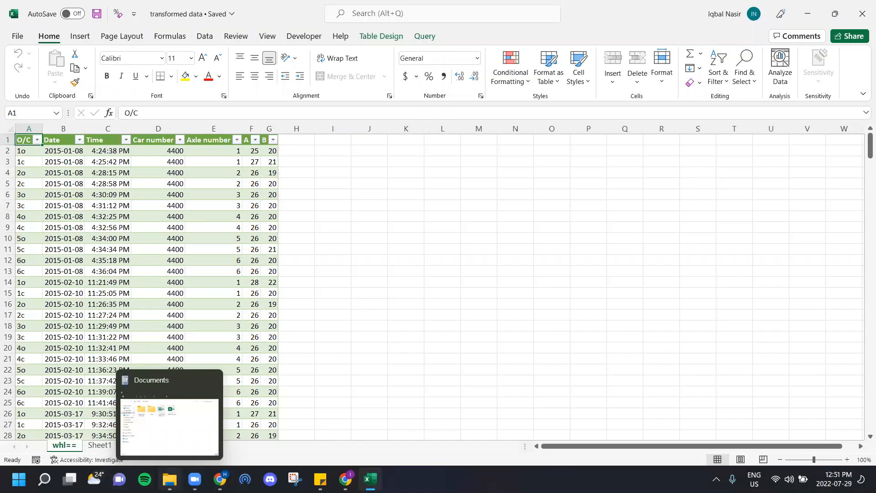
pyautogui.click(201, 439)
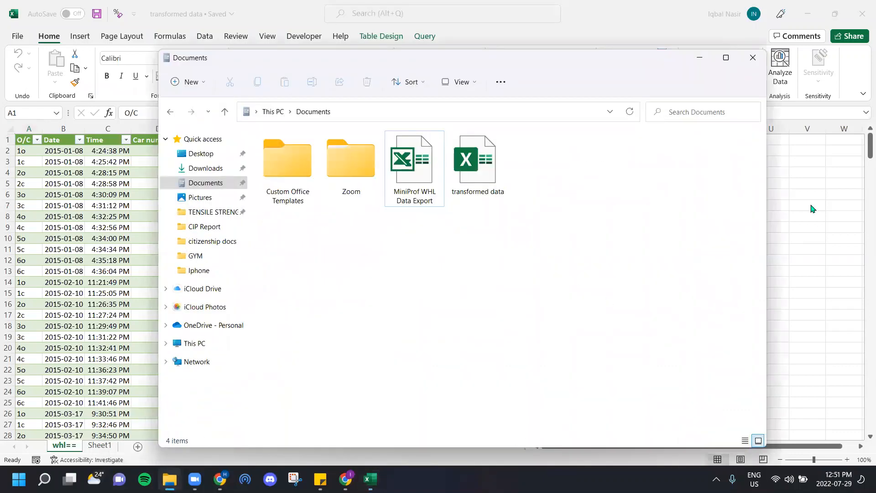
pyautogui.click(415, 175)
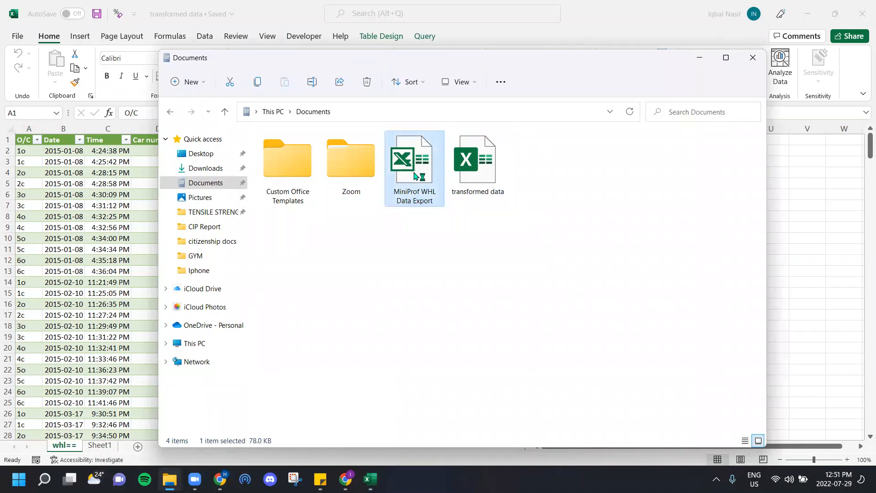
pyautogui.doubleClick(415, 175)
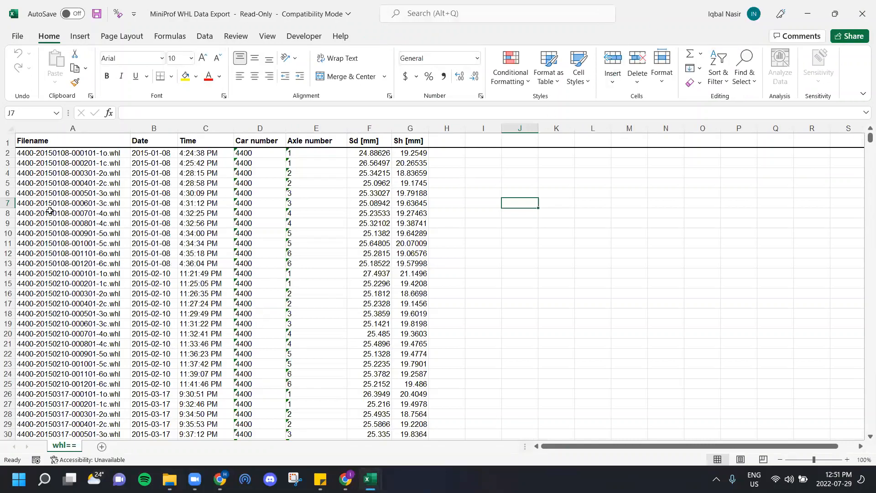
pyautogui.scroll(-20, 108, 202)
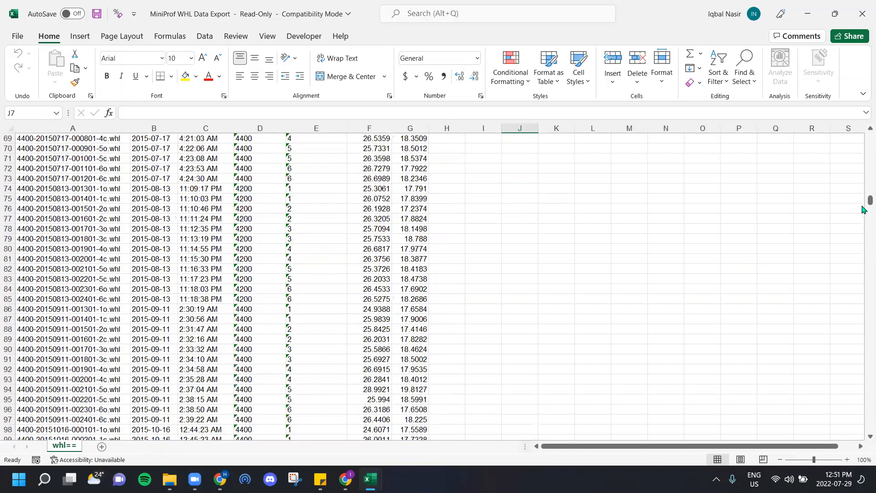
pyautogui.moveTo(870, 200); pyautogui.dragTo(871, 417)
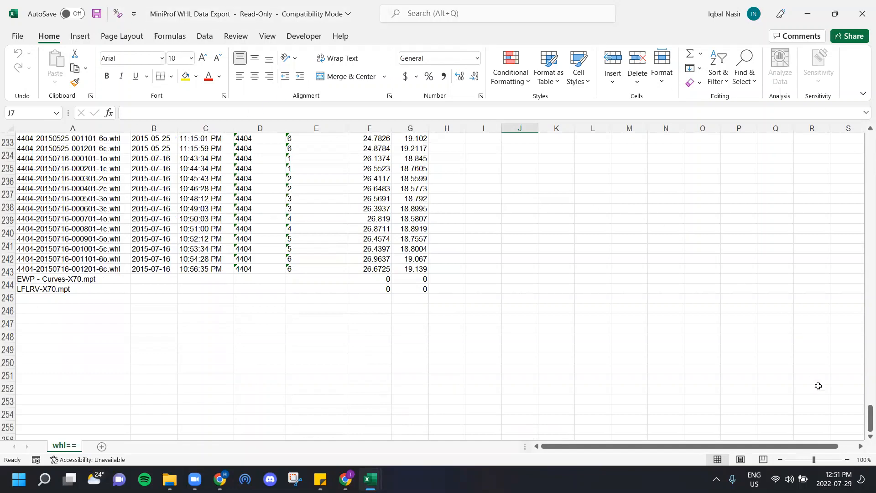
pyautogui.moveTo(864, 416); pyautogui.dragTo(857, 137)
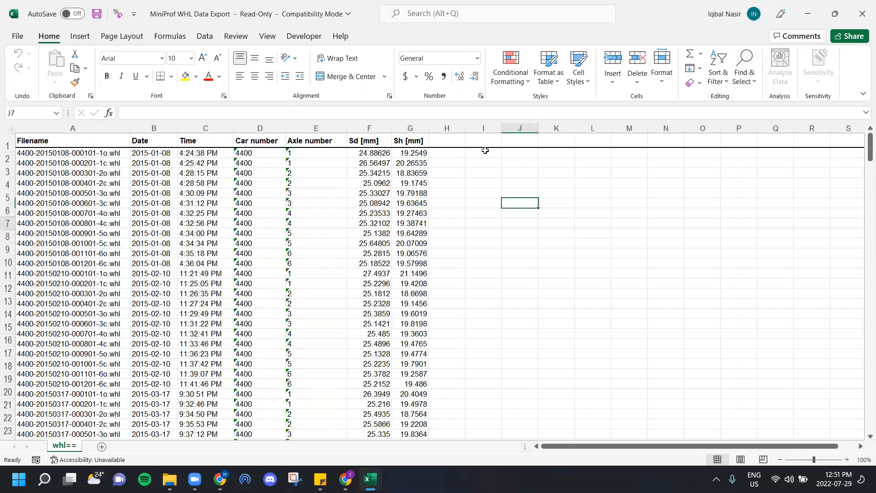
pyautogui.click(801, 2)
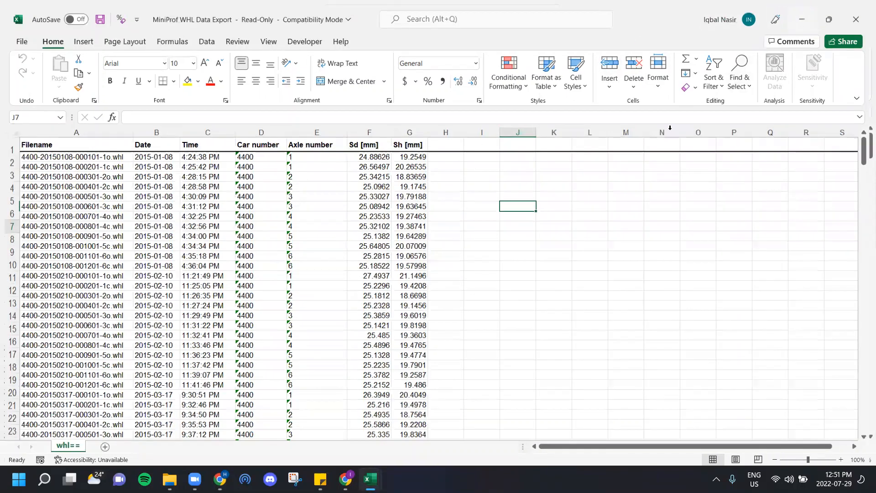